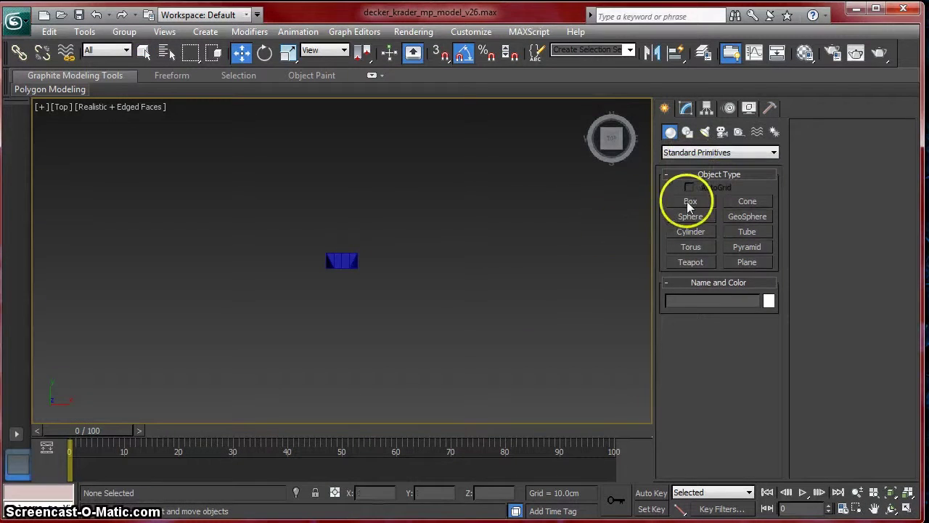
Step: Create a box 10 cm long, 20 cm wide and 8 cm high, with 2, 4 and 2 segments
click(690, 201)
drag(401, 240, 467, 271)
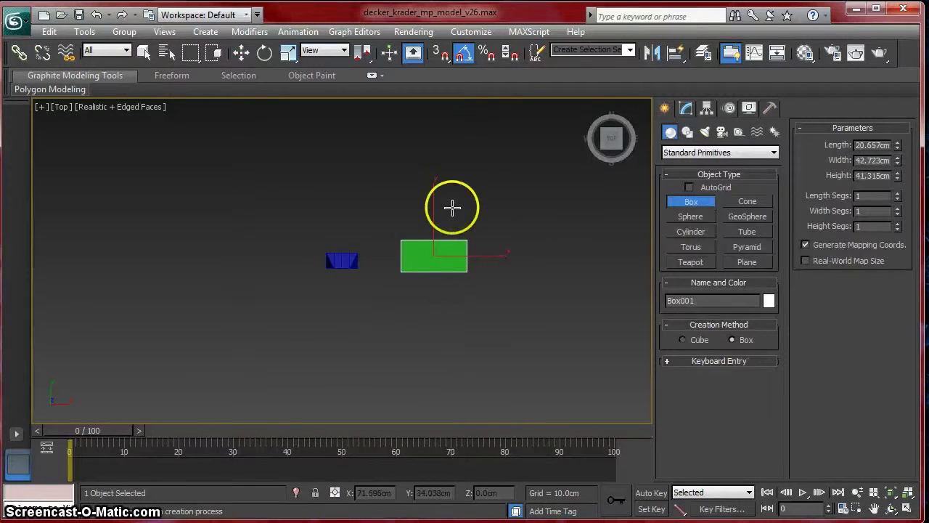
click(685, 107)
click(735, 401)
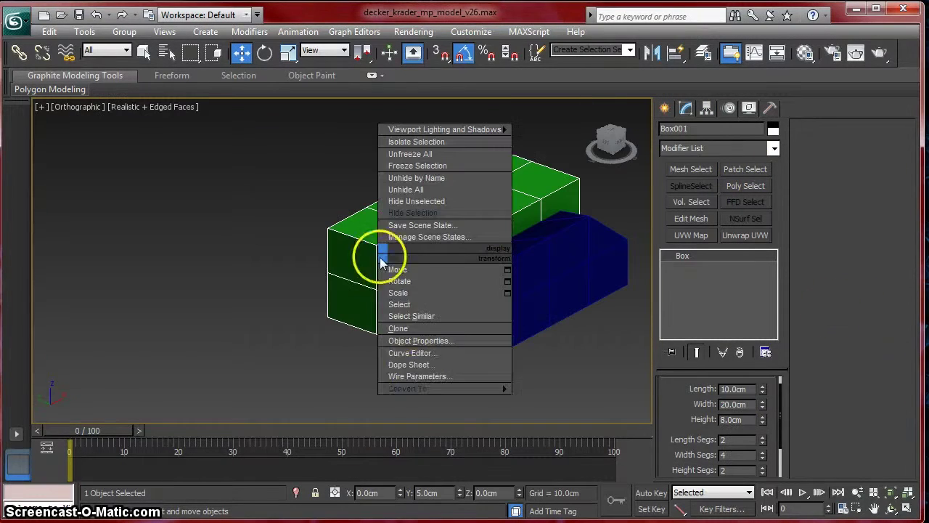
Step: Convert the segmented box to an Editable Poly and work on it at edge level
mouse_move(415, 389)
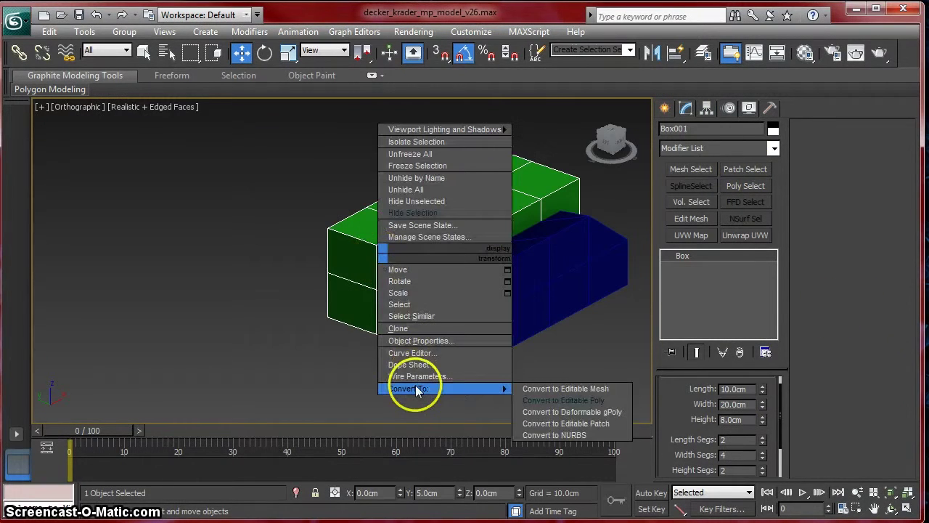
click(564, 400)
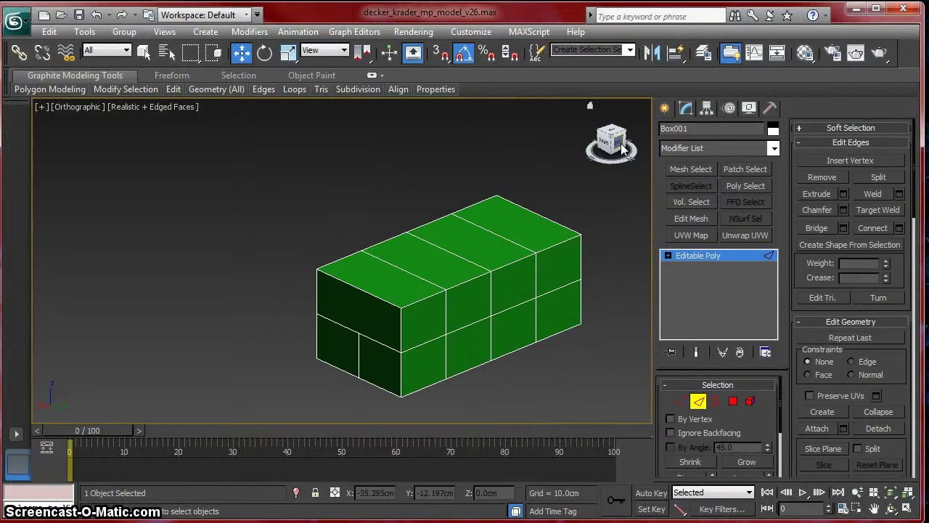
click(554, 161)
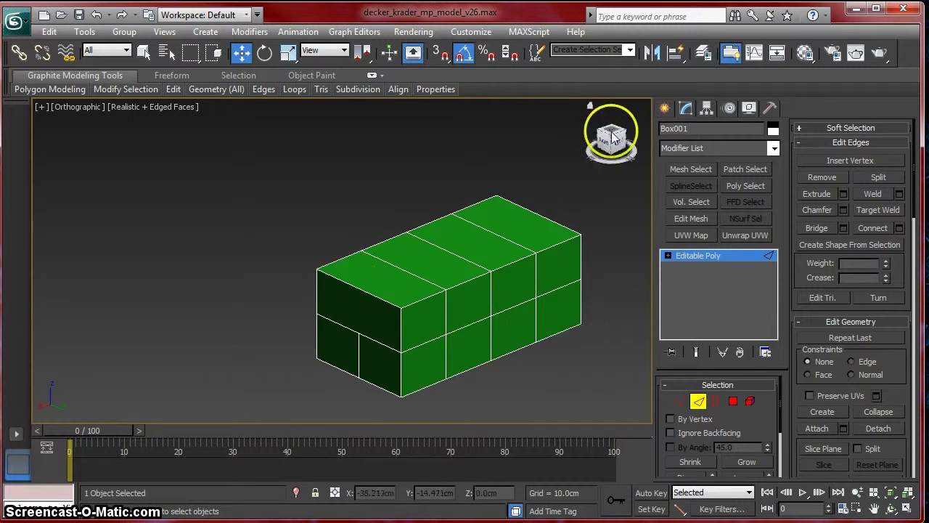
mouse_move(613, 136)
mouse_down()
mouse_move(634, 133)
mouse_move(35, 128)
mouse_move(613, 141)
mouse_up()
Step: Lower the main block's upper outer edge to a Z position of 2.25 cm to form a slope
click(678, 419)
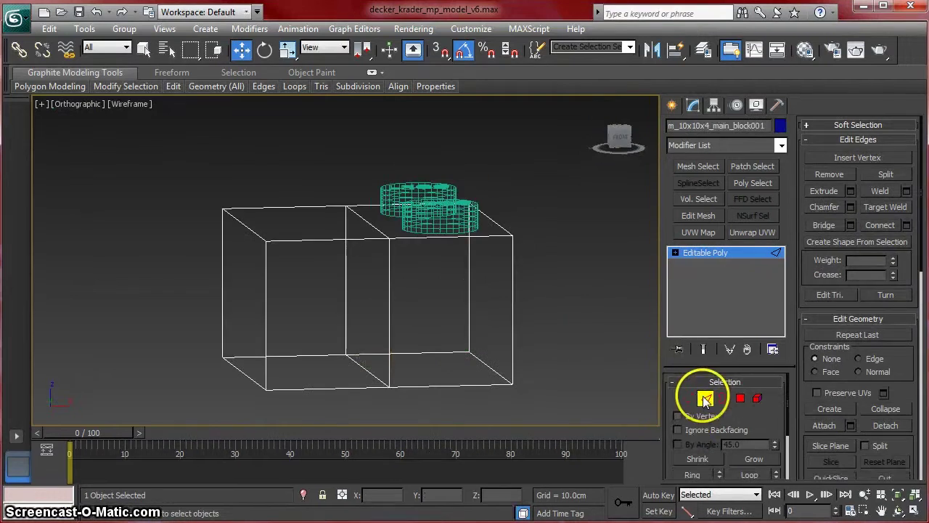
click(698, 401)
click(240, 225)
click(618, 137)
drag(245, 166, 222, 369)
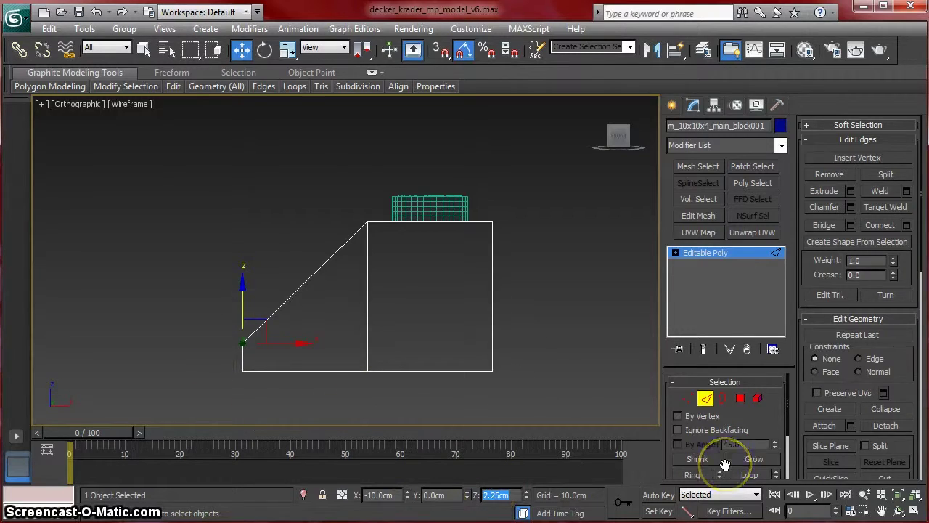
Step: Adjust the diffuse colour of the gold material
click(729, 341)
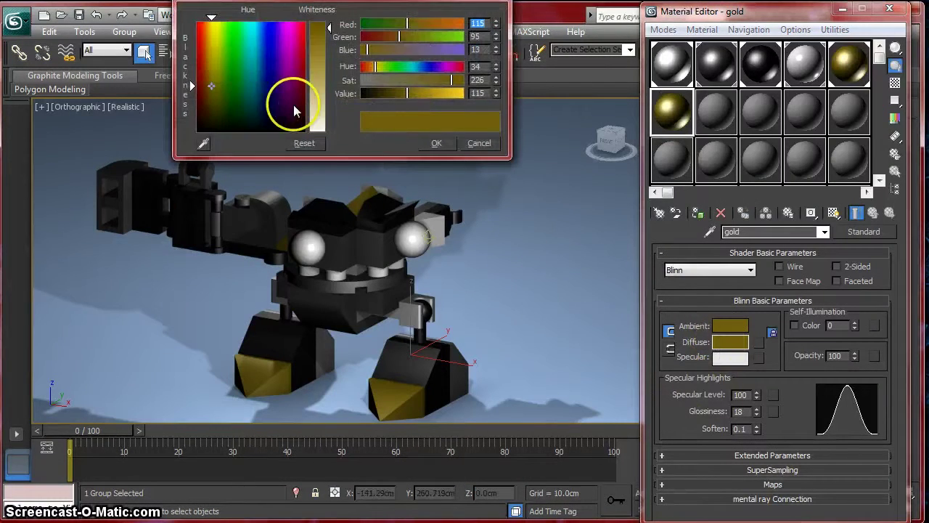
drag(378, 67, 405, 83)
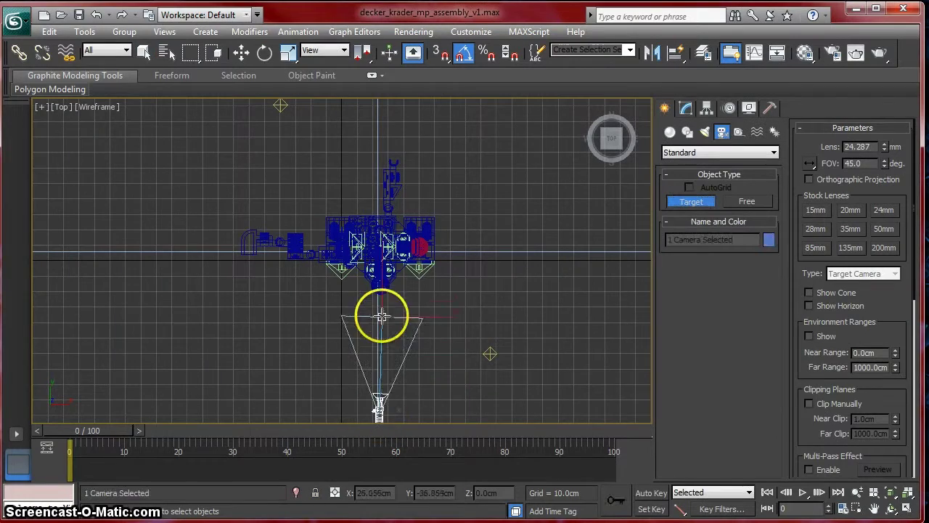
Step: Place a target camera in front of the robot in the top view, aimed at the model
drag(380, 315, 379, 267)
click(373, 258)
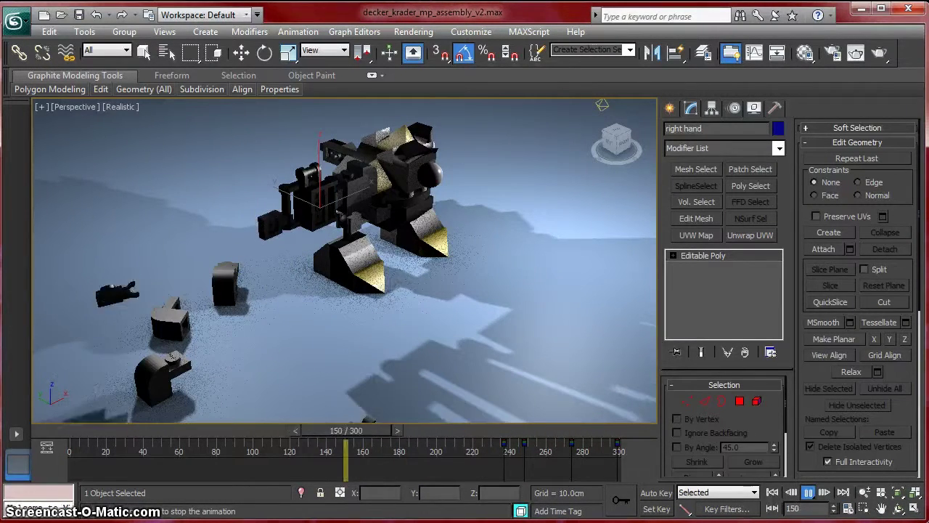
Step: Pose the rigged robot by rotating its head control and two of the extended arm's controls
click(265, 51)
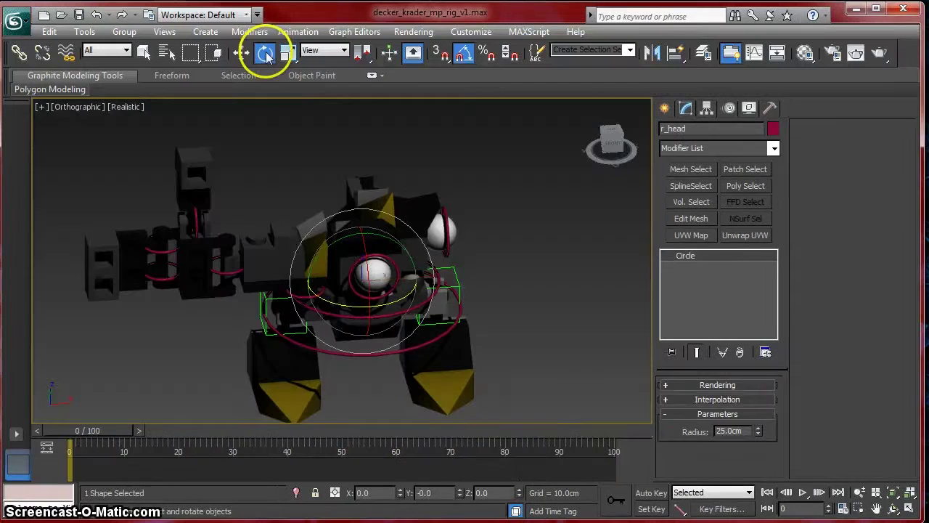
drag(394, 301, 373, 311)
click(218, 245)
drag(217, 245, 248, 254)
click(167, 251)
drag(168, 269, 188, 276)
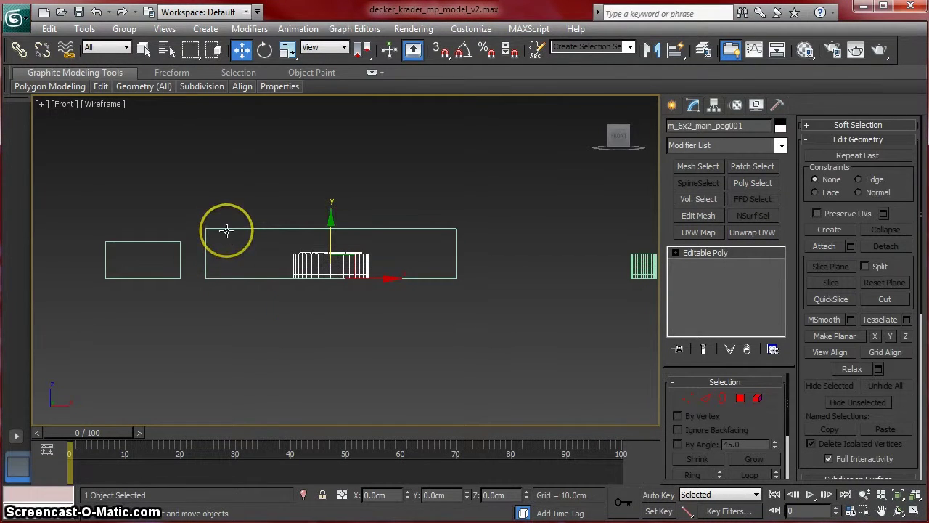
Step: Raise the peg onto the block's upper face by setting its Z position to 4 cm
click(501, 495)
text(4)
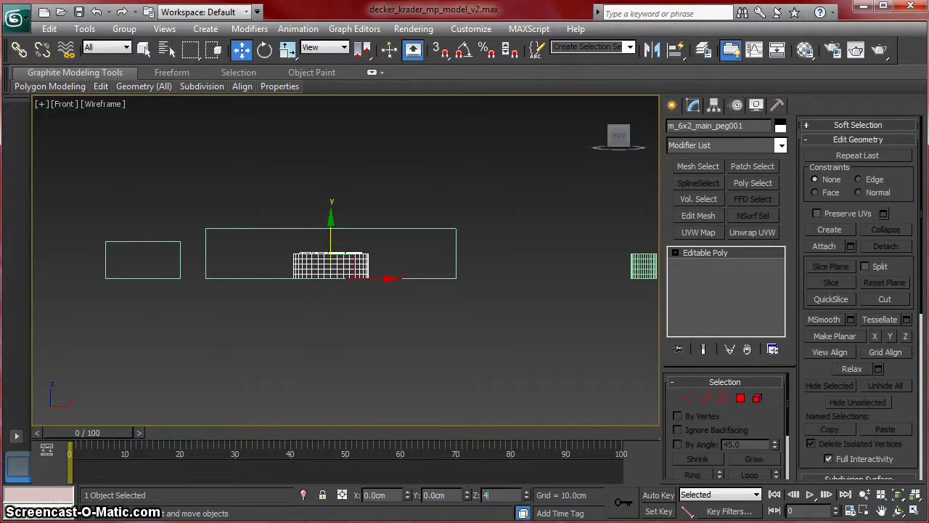
key(Return)
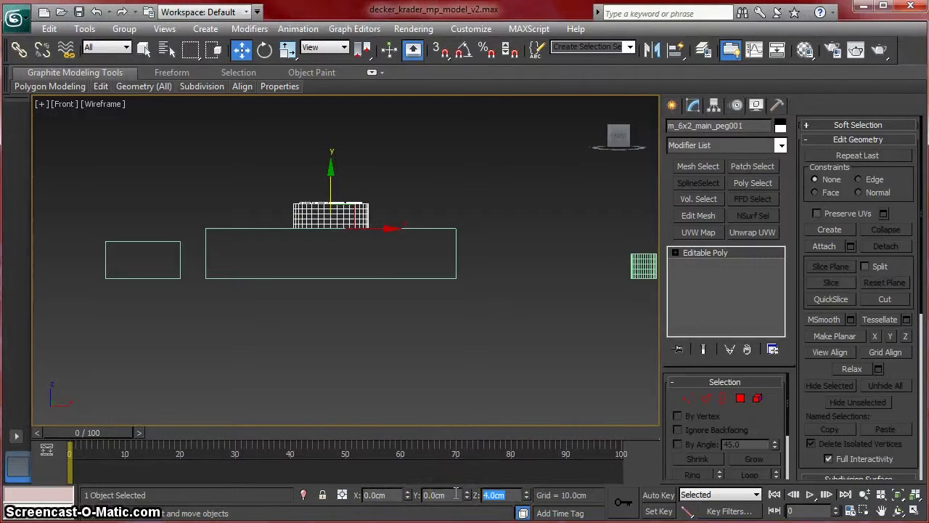
Step: In the top view, move the LEGO peg along the block to an X position of -5 cm
click(376, 369)
key(t)
middle_drag(424, 287, 436, 320)
scroll(437, 332, up, 6)
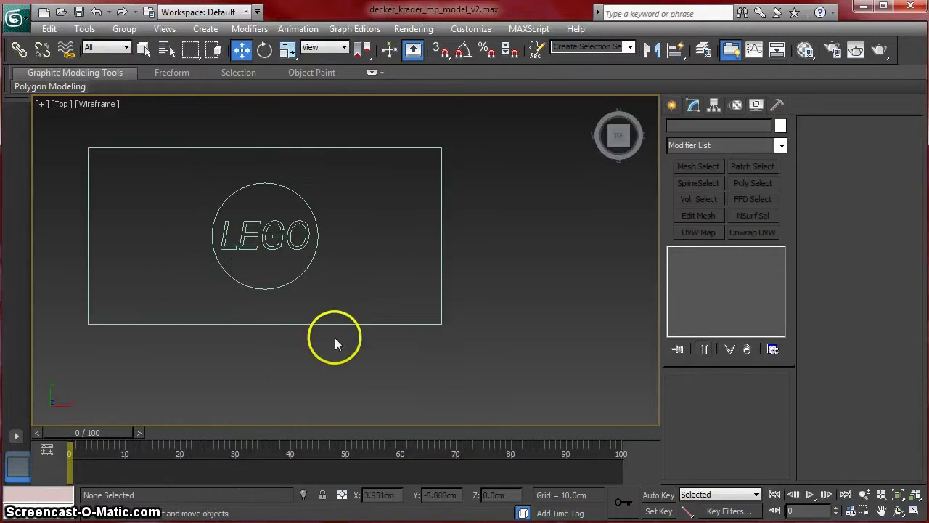
click(263, 230)
drag(327, 239, 240, 238)
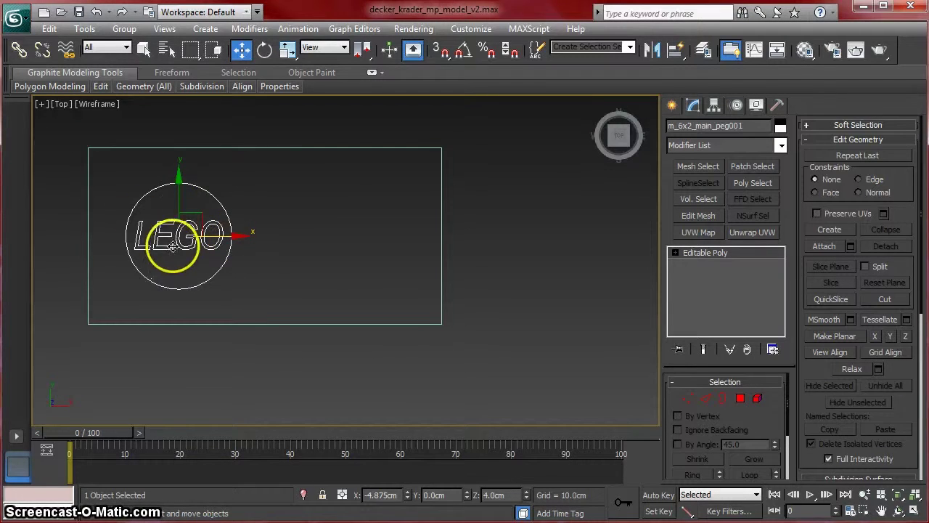
double_click(377, 495)
text(-5)
key(Return)
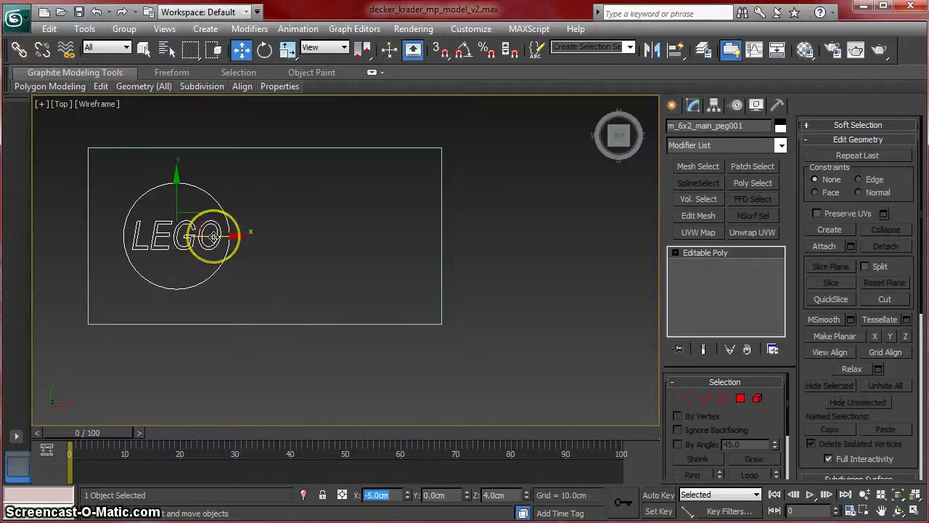
Step: Copy the peg along X to the opposite half of the block and enter an exact X position for the copy
shift+drag(214, 244, 389, 245)
click(465, 330)
double_click(377, 494)
text(56)
key(Return)
drag(602, 129, 629, 108)
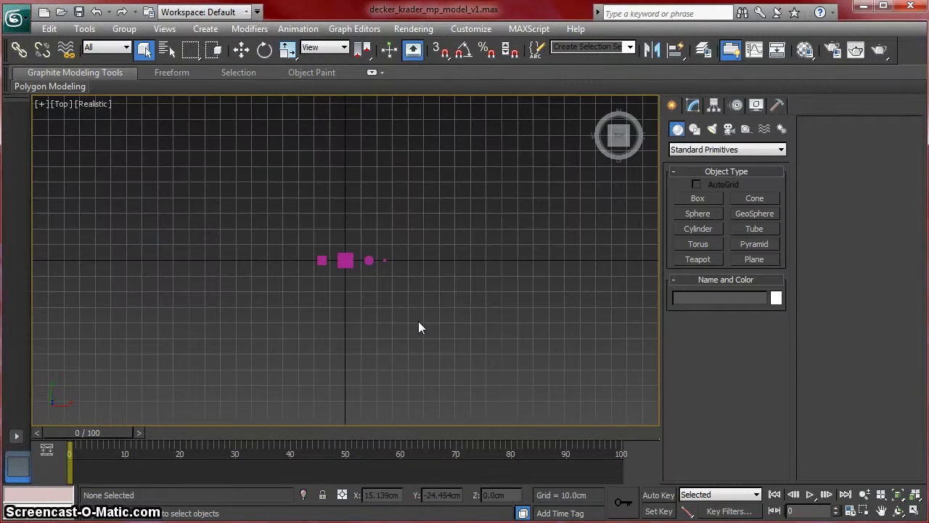
Step: Show the scene's layers and clone the four base objects as one set of copies in a row below the originals
scroll(418, 323, up, 5)
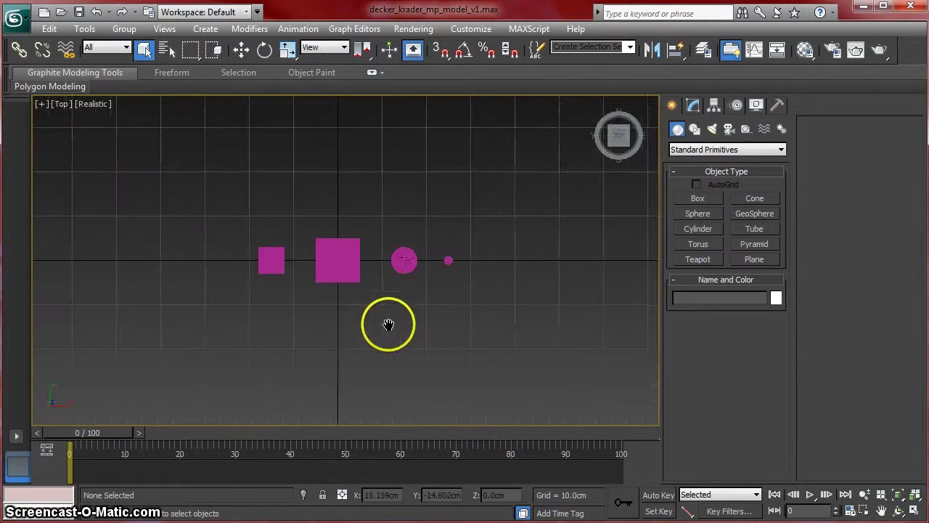
click(704, 48)
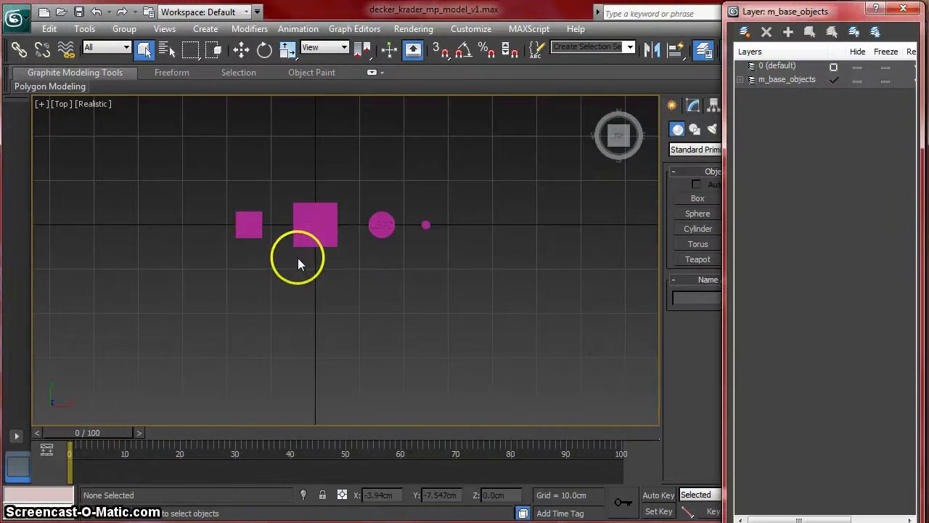
click(241, 50)
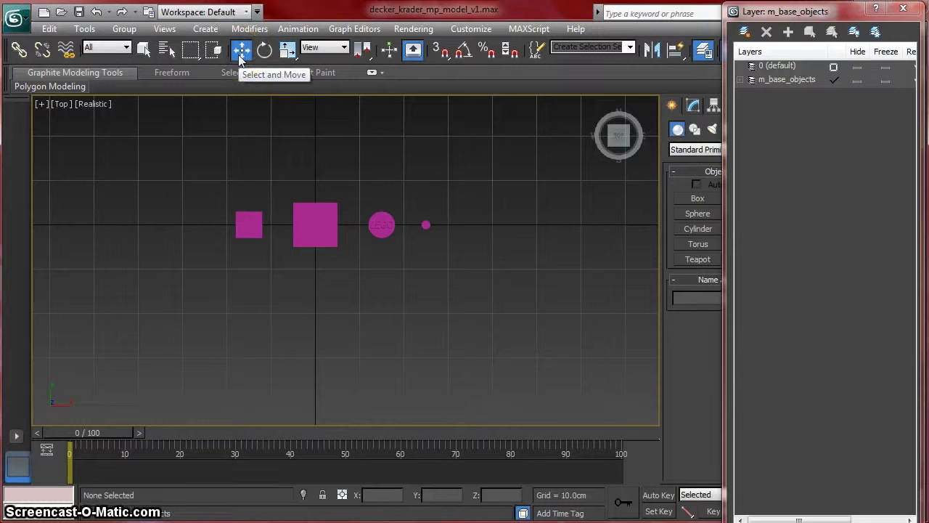
drag(200, 159, 513, 305)
click(165, 189)
drag(165, 189, 515, 281)
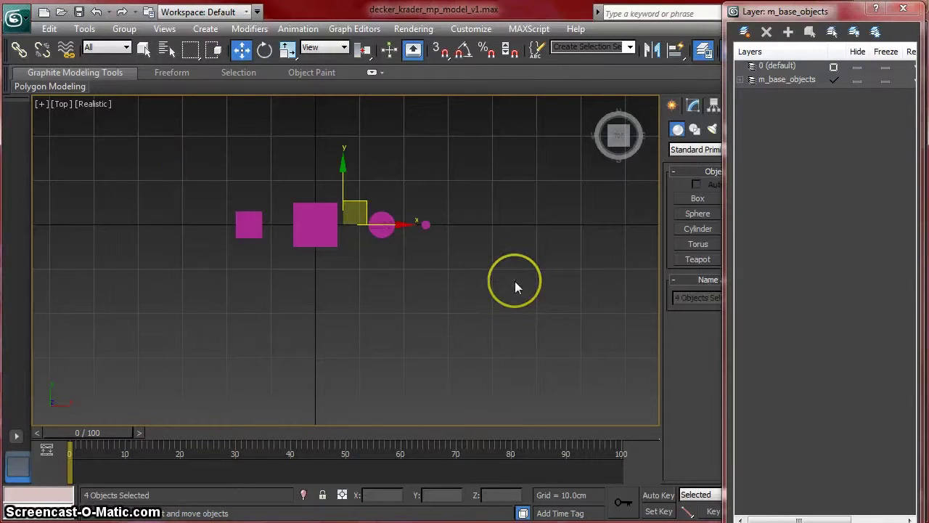
shift+drag(344, 172, 335, 335)
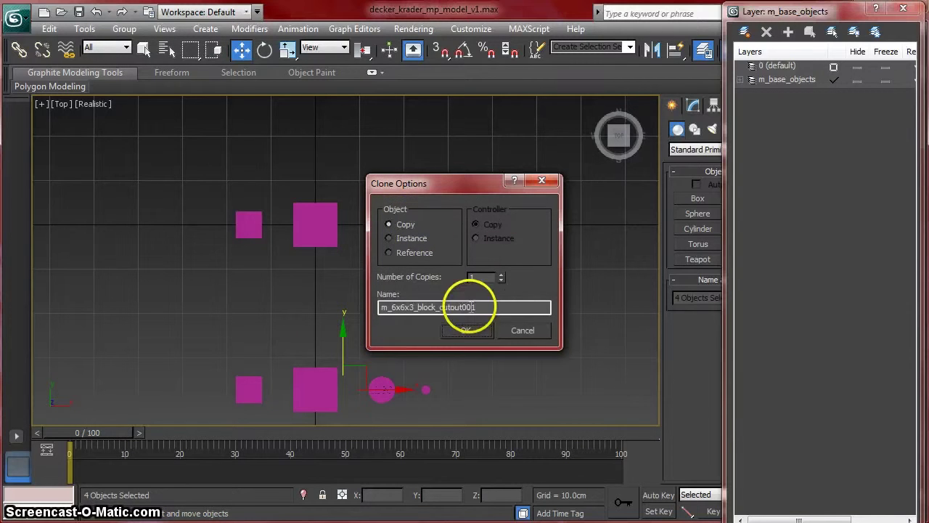
click(472, 330)
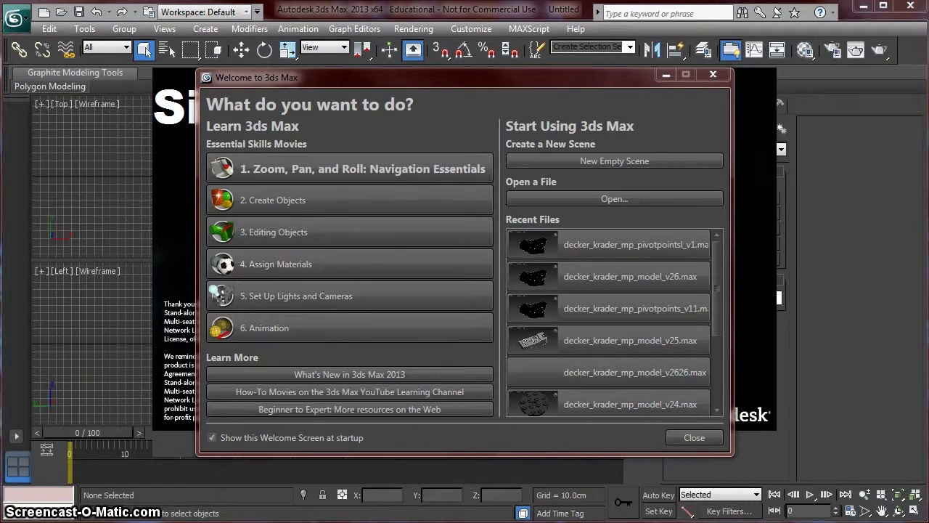
Step: Start a new empty scene and set the display unit scale to metric centimeters
click(583, 159)
click(466, 443)
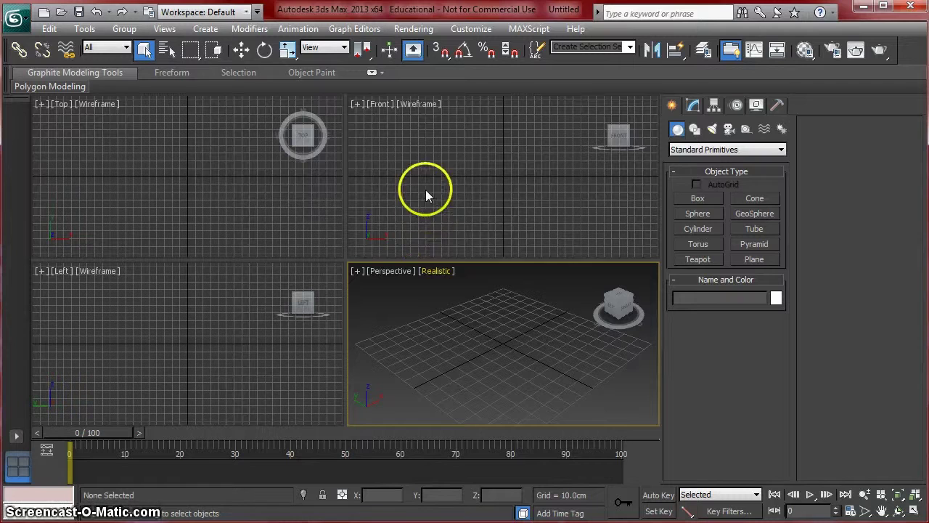
click(474, 29)
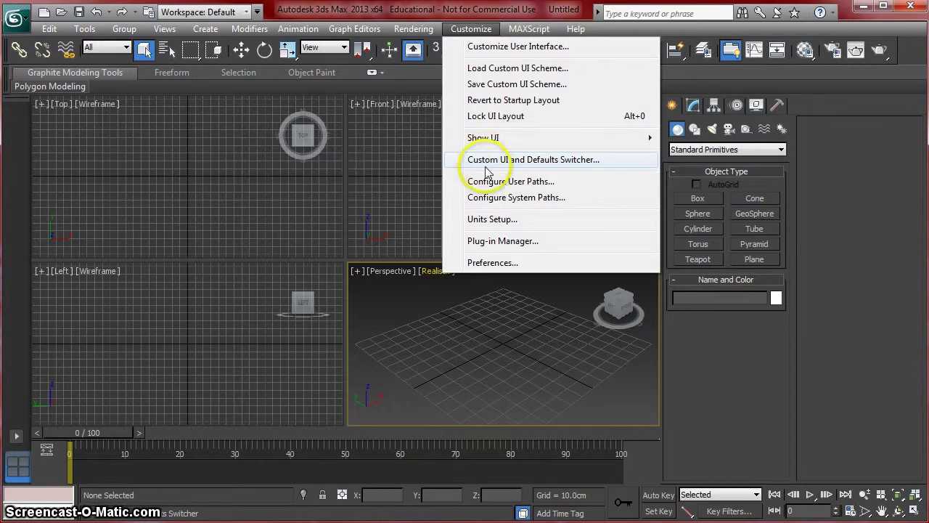
click(492, 221)
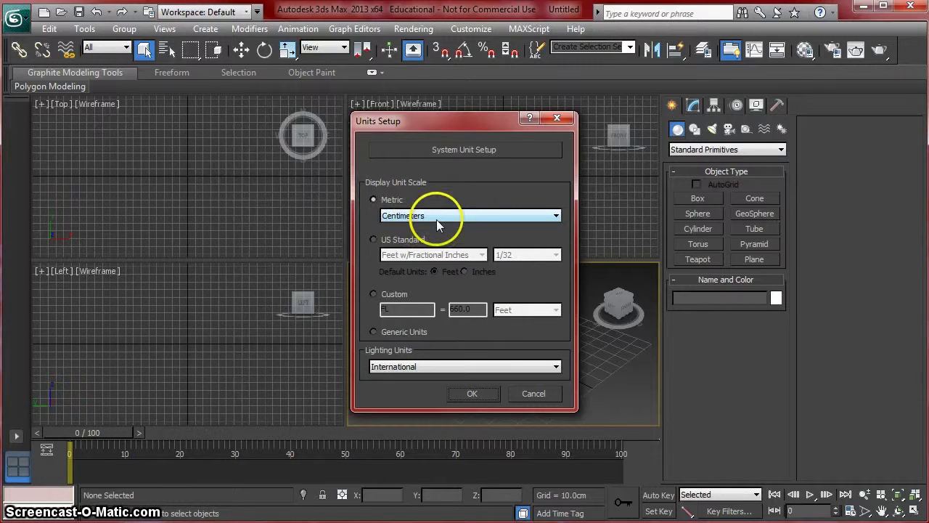
click(438, 218)
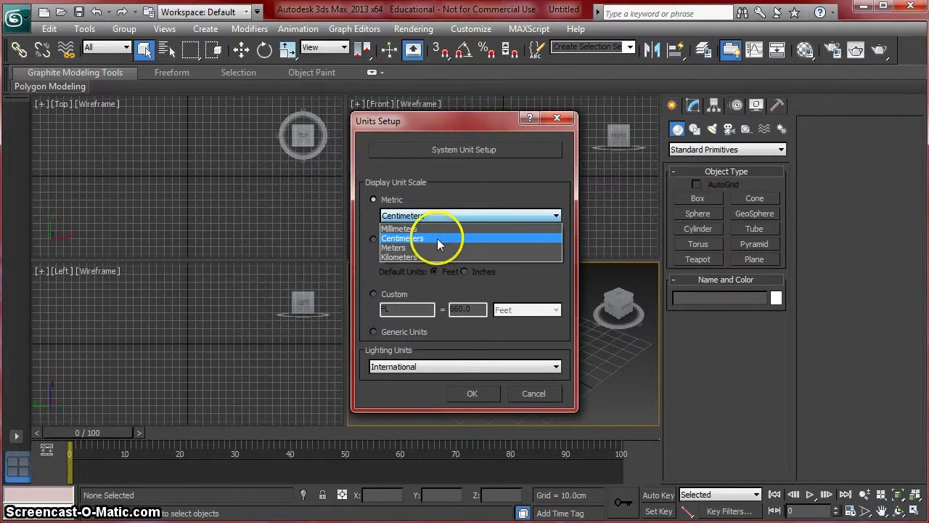
click(438, 240)
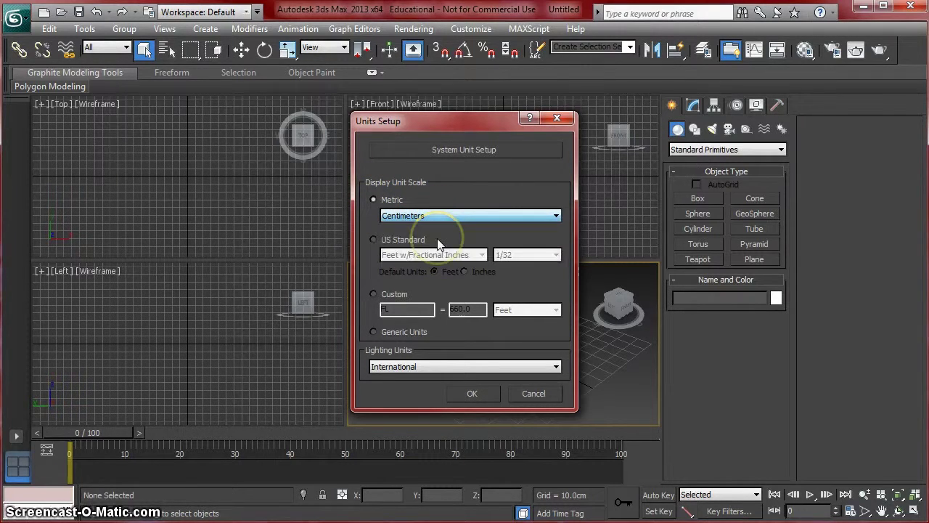
click(486, 394)
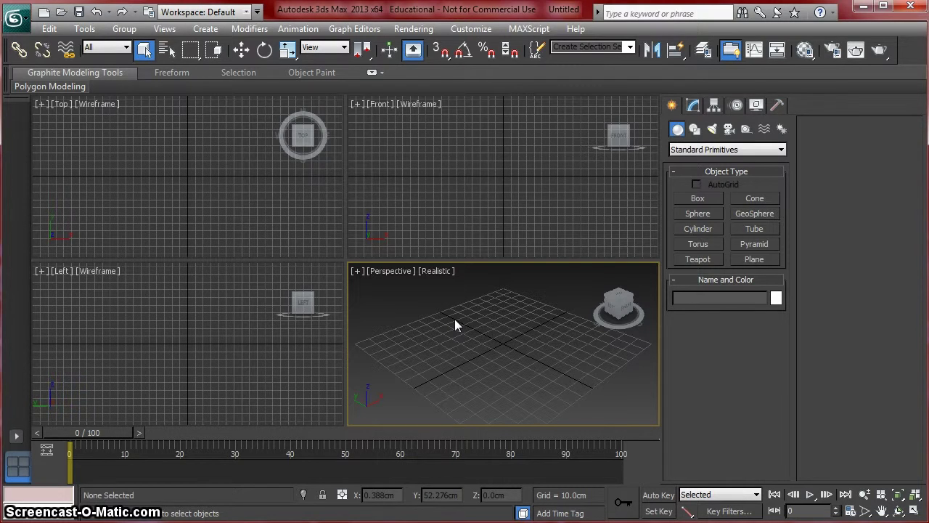
Step: Maximize the perspective viewport and create a box about 32 cm long, 41 cm wide and 18 cm high near the grid's centre
key(alt+w)
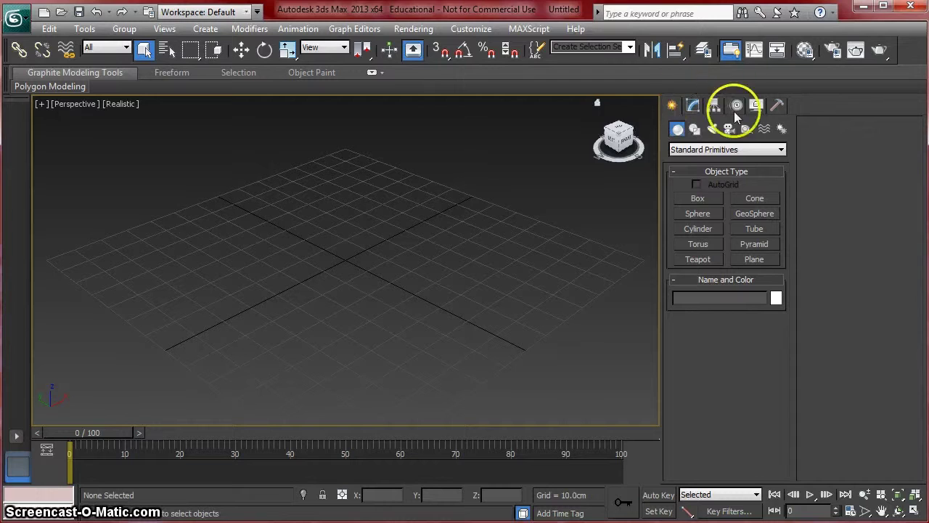
click(730, 153)
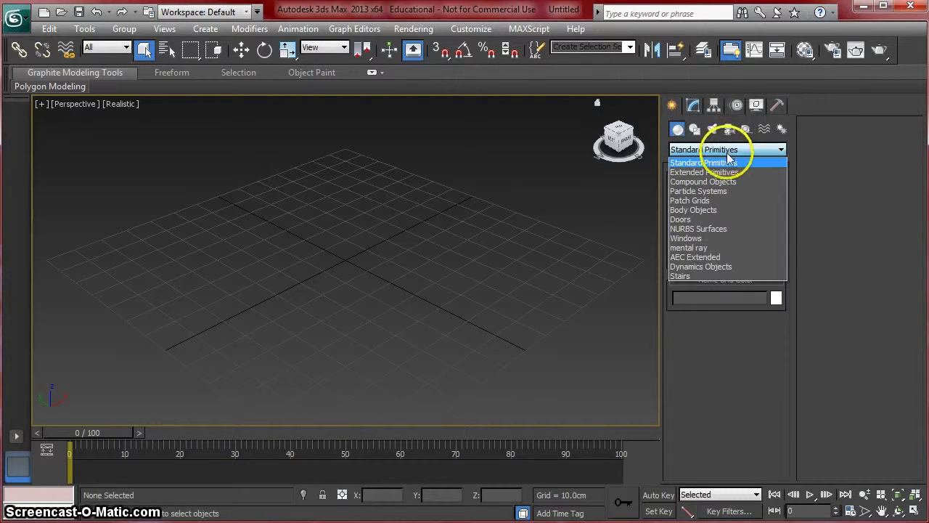
click(730, 153)
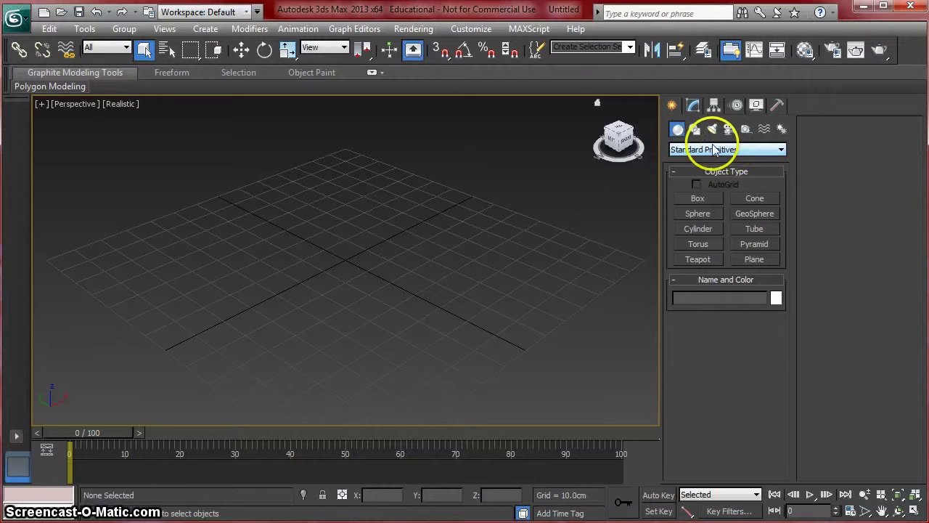
click(696, 197)
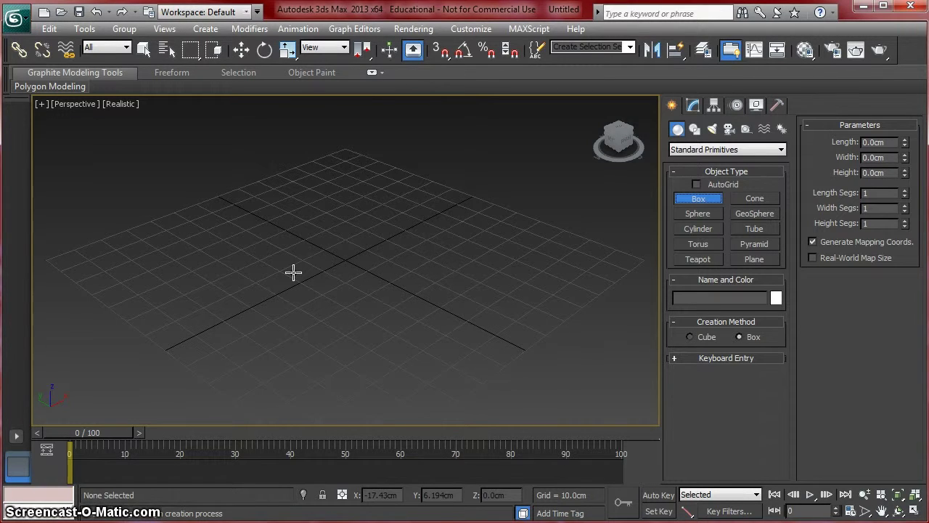
drag(293, 272, 452, 262)
click(440, 198)
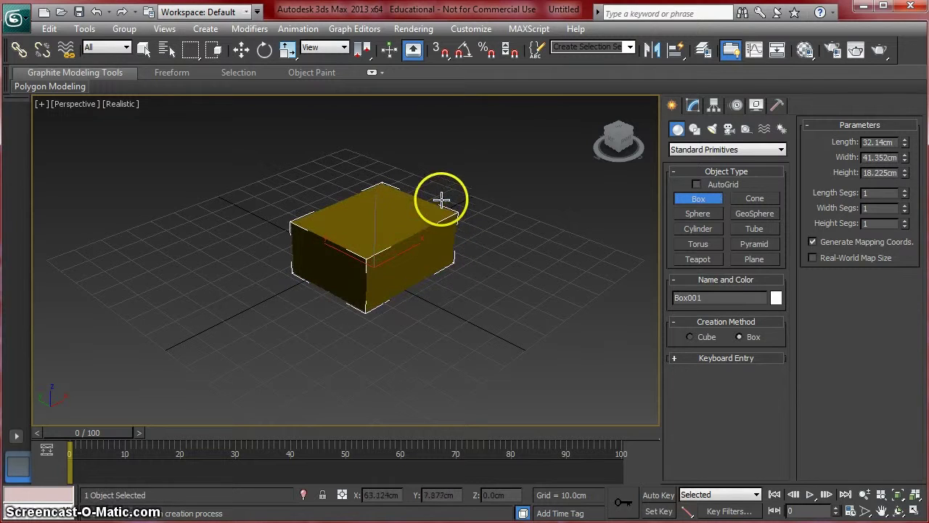
Step: Set the box's length and width to 10 cm and its height to 4 cm
right_click(503, 198)
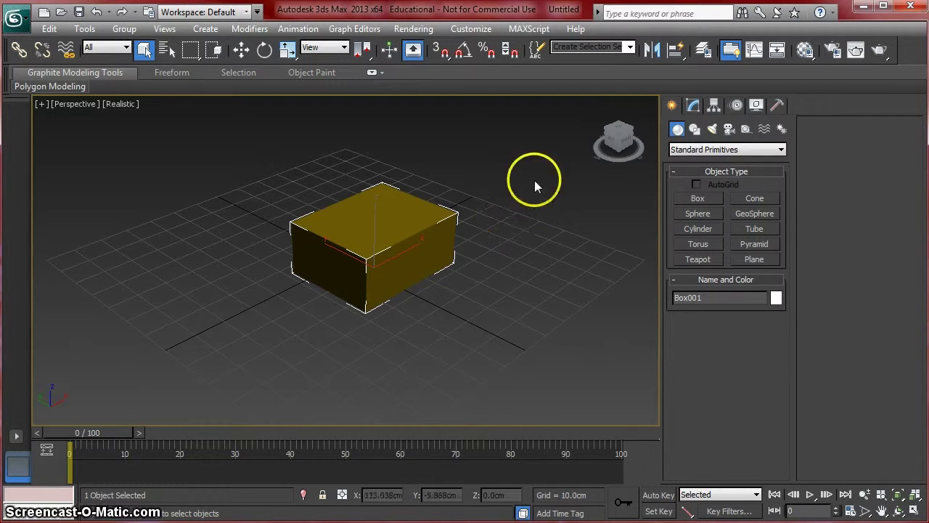
click(694, 105)
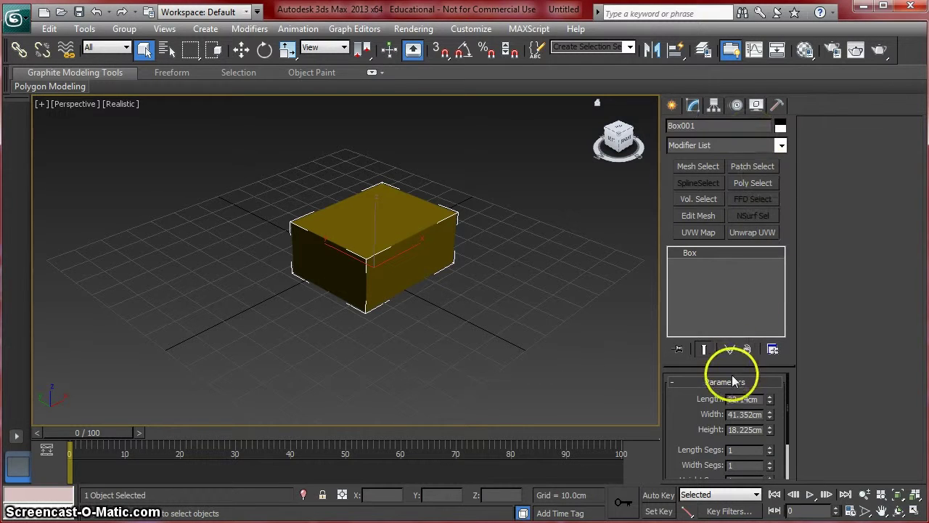
drag(788, 389, 789, 406)
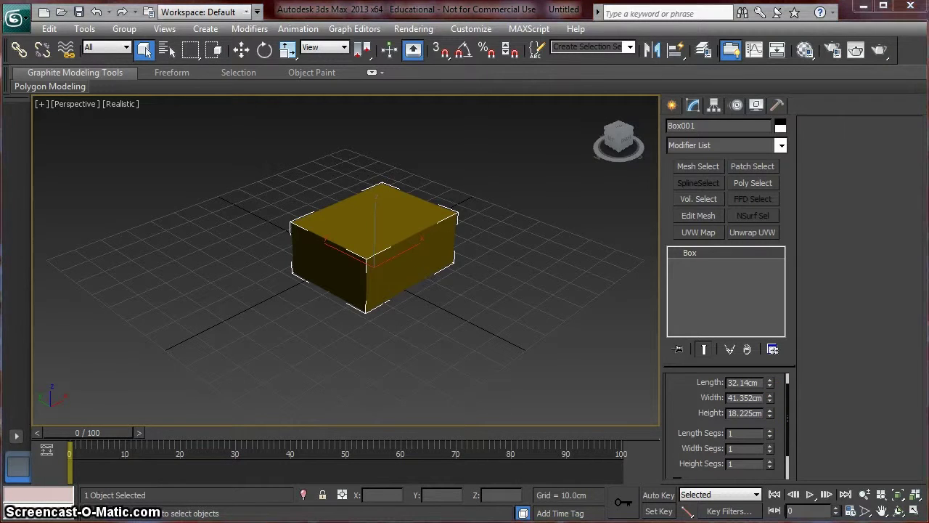
double_click(741, 382)
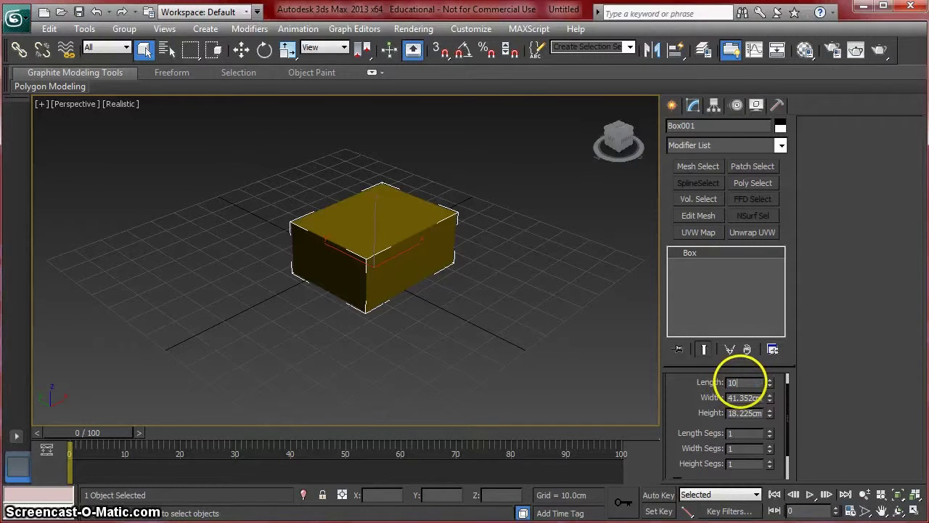
text(10)
key(Return)
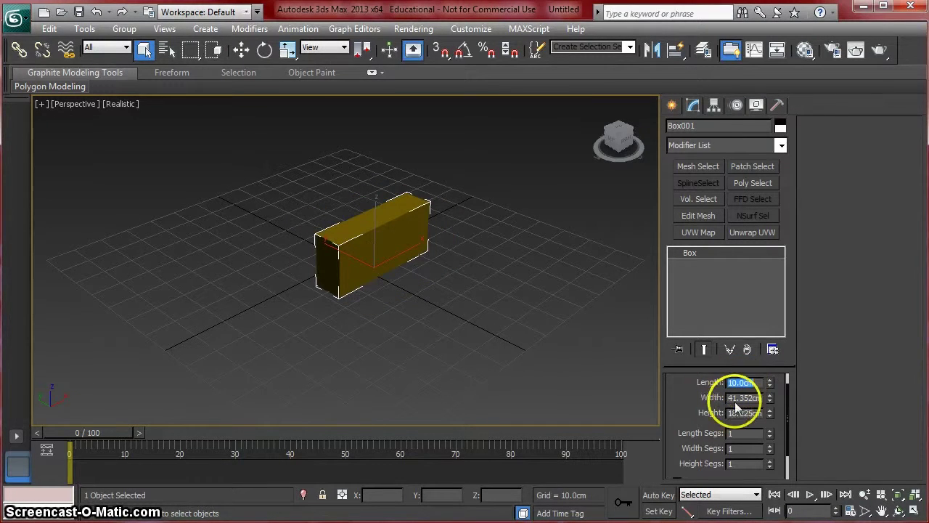
double_click(737, 399)
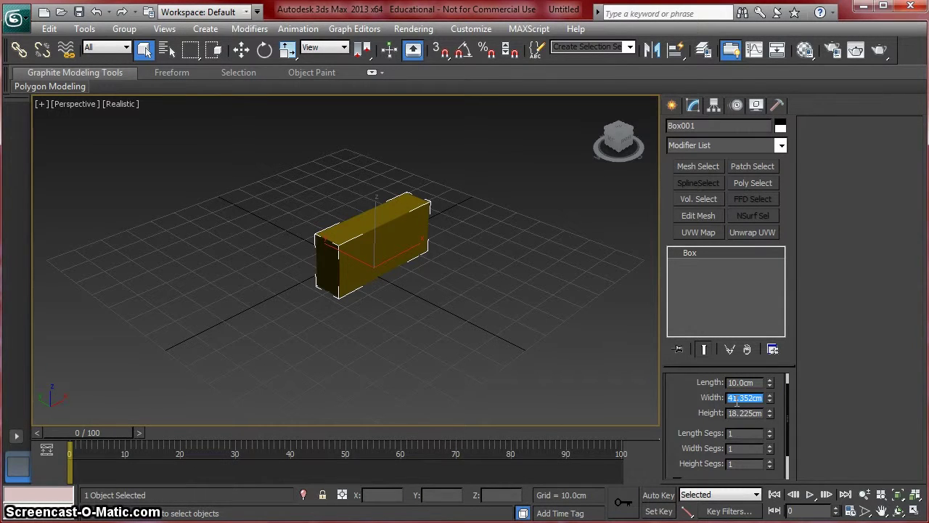
key(Return)
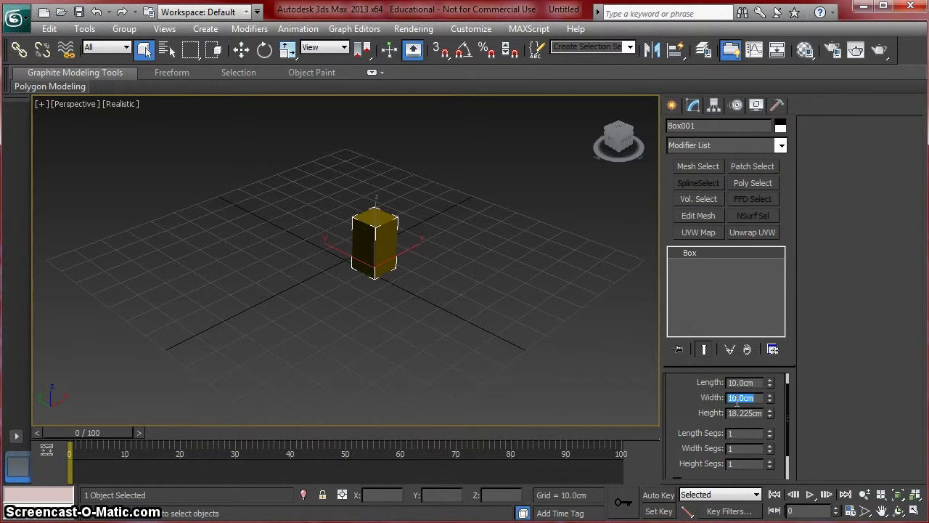
click(737, 399)
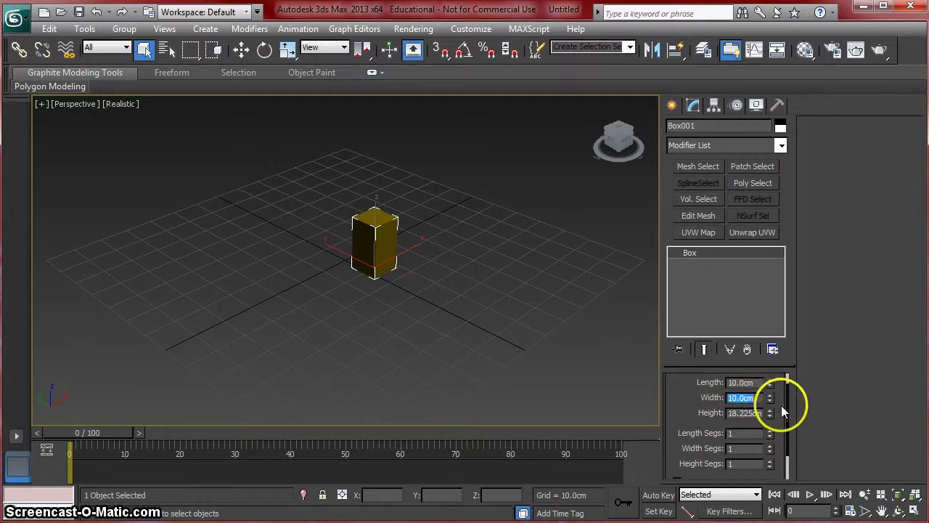
double_click(741, 412)
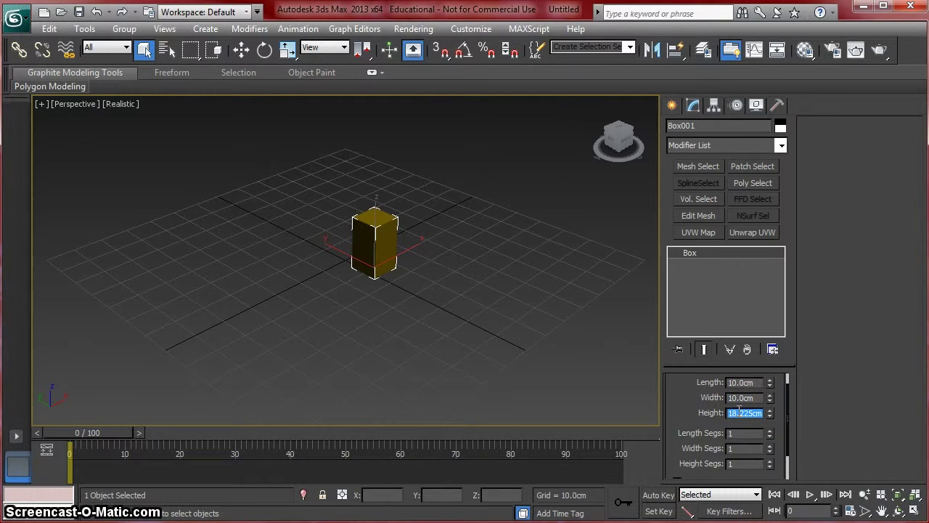
text(4)
key(Return)
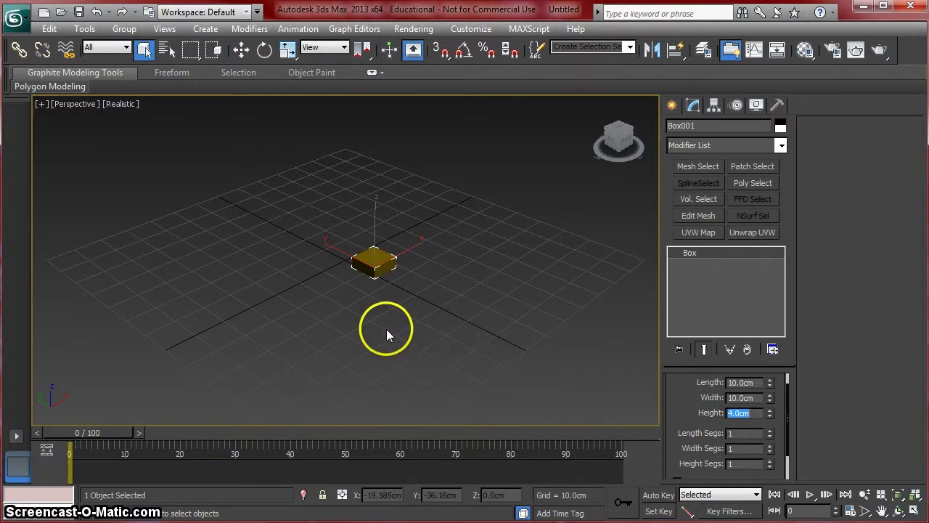
Step: Move the box to the grid's origin by setting its X and Y positions to 0, and deselect it
click(241, 49)
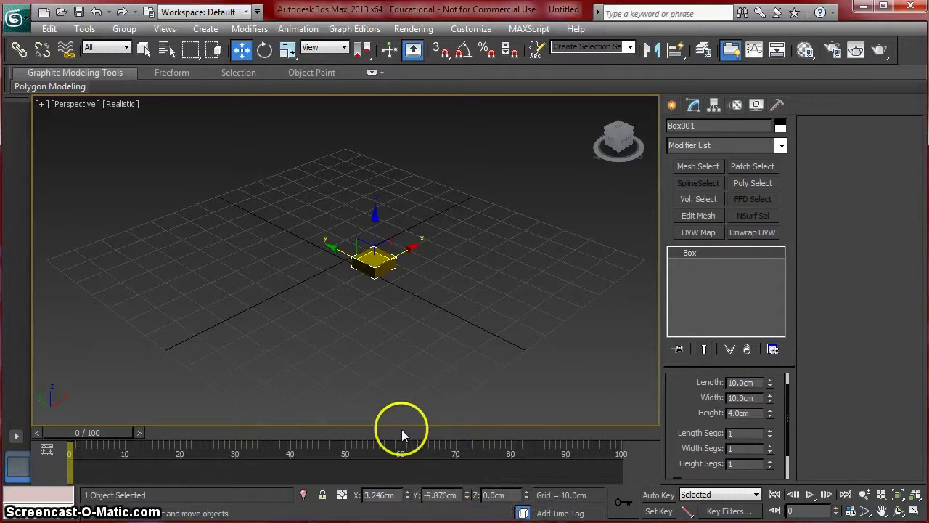
double_click(376, 494)
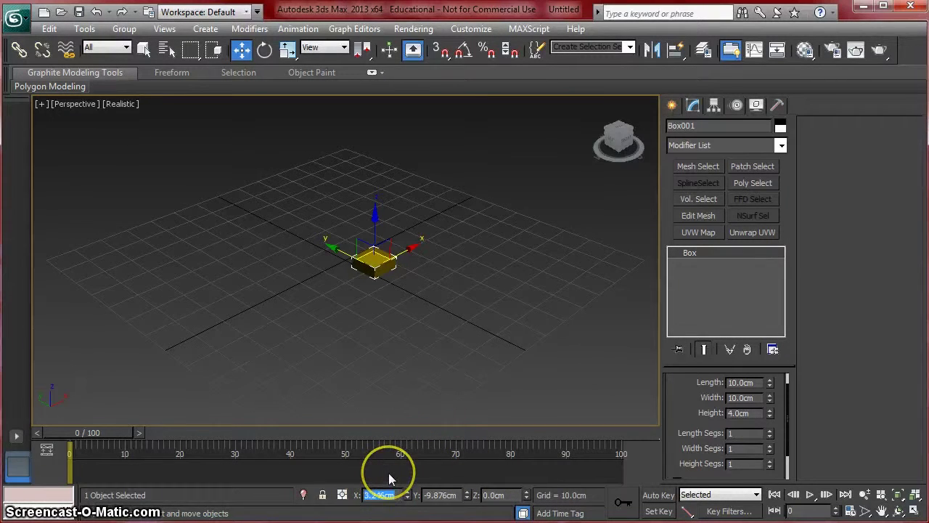
text(0)
key(Return)
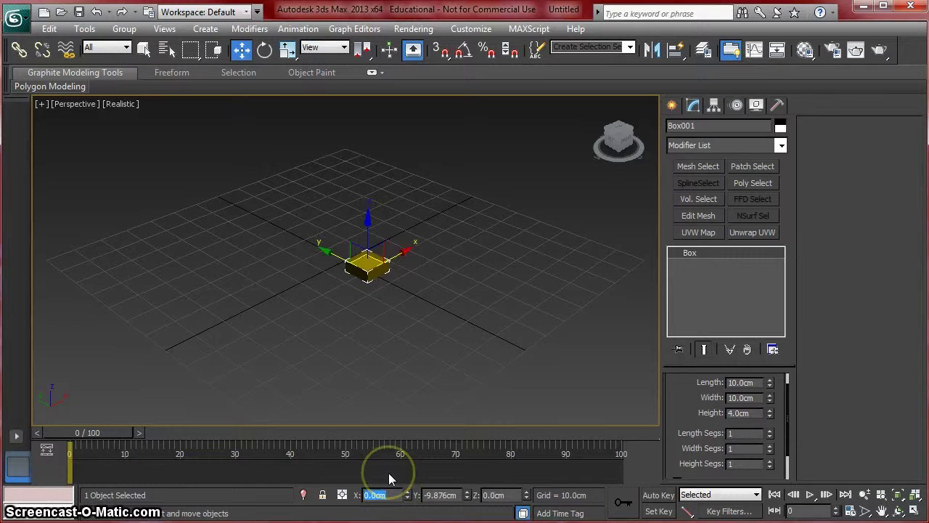
right_click(467, 497)
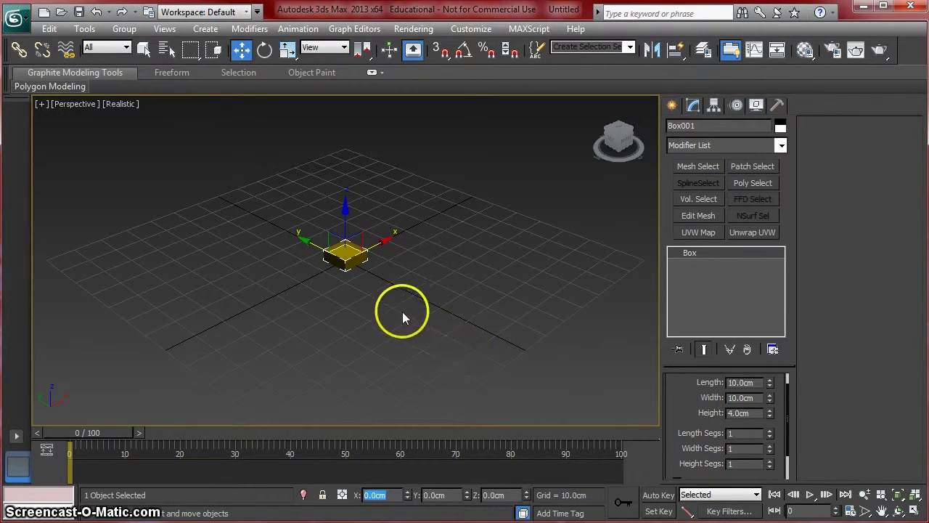
click(438, 266)
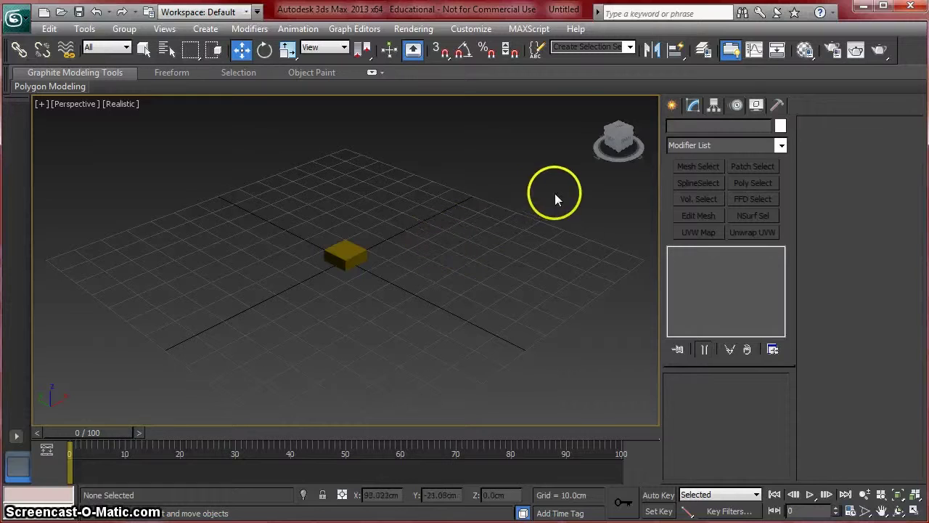
Step: Create a second box about 7.8 cm long, 12.1 cm wide and 5.1 cm high on the grid apart from the first
click(672, 106)
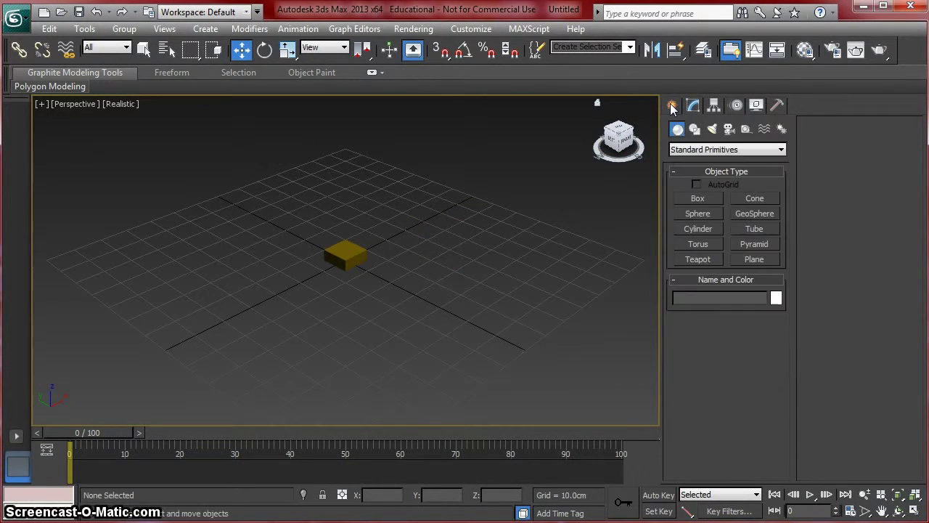
click(708, 196)
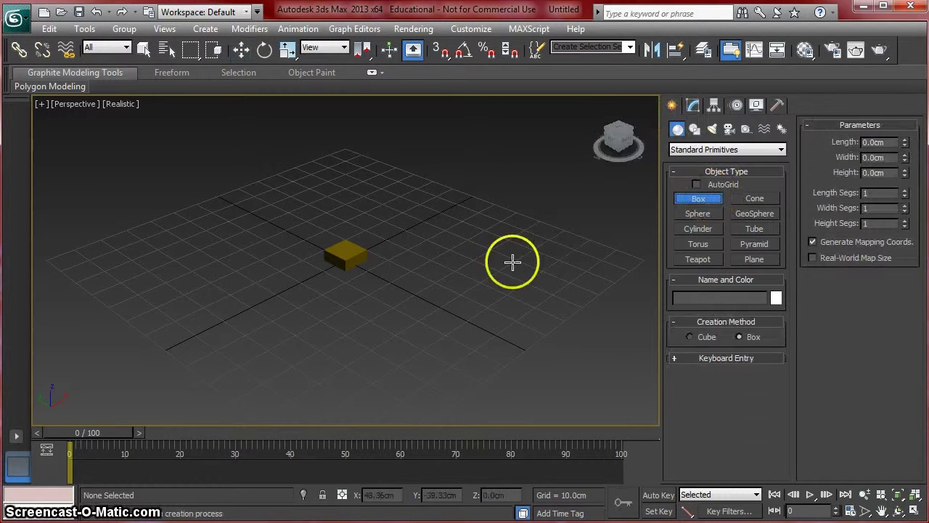
drag(399, 313, 443, 309)
click(431, 286)
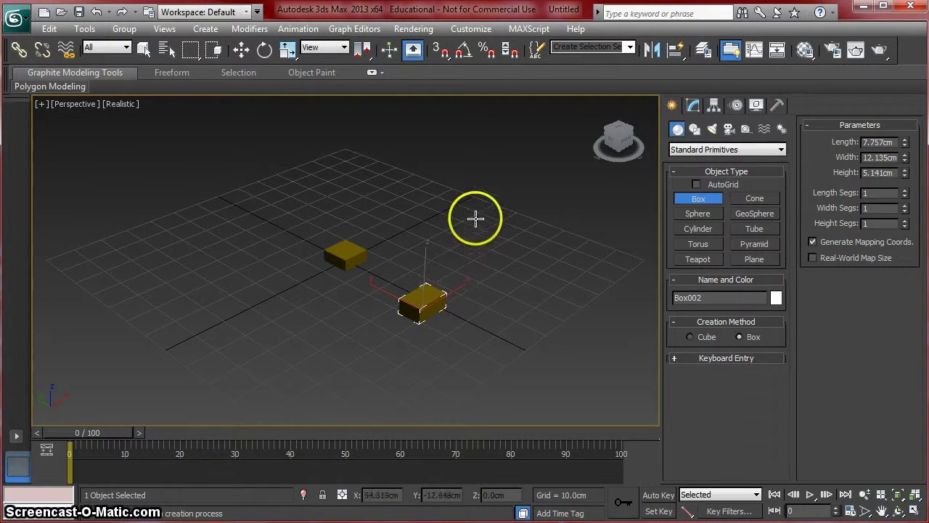
right_click(476, 217)
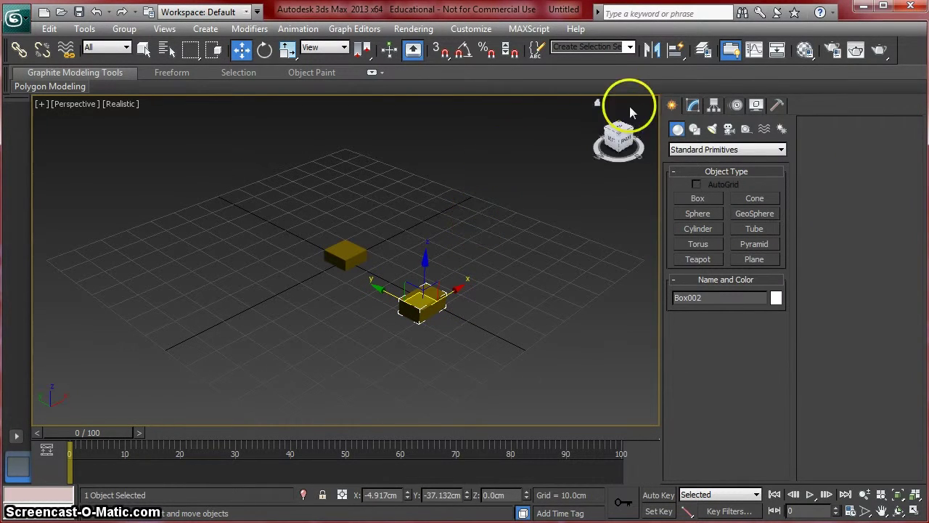
Step: Set the second box's length and width to 6 cm and its height to 3 cm, and deselect it
click(694, 106)
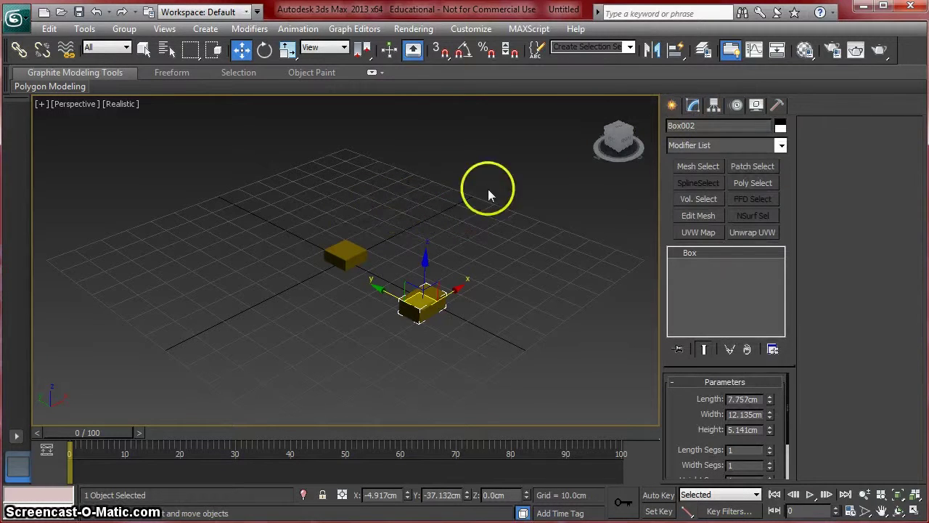
double_click(744, 399)
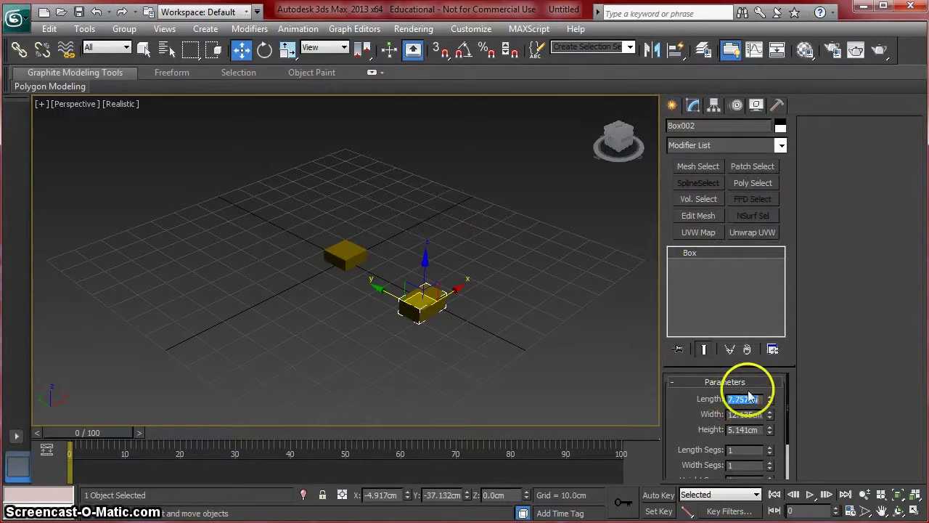
text(6)
key(Return)
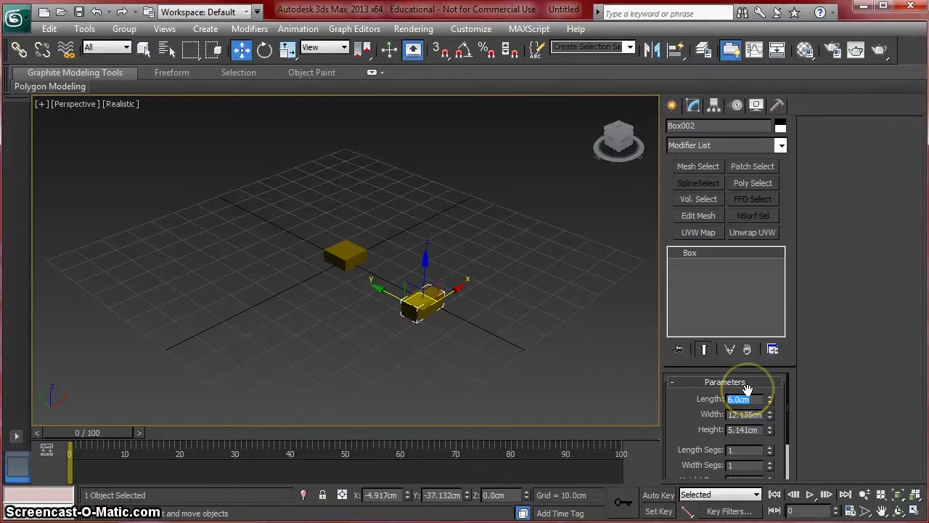
double_click(743, 414)
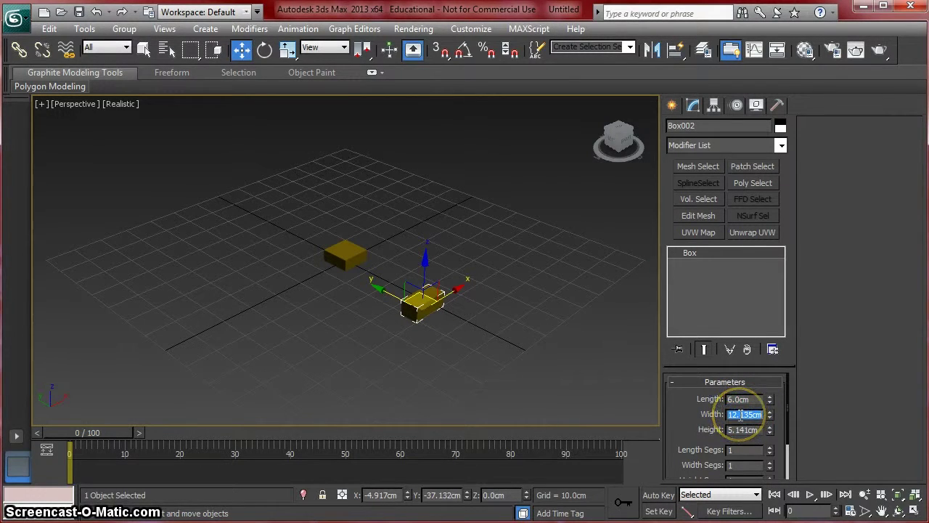
text(6)
key(Return)
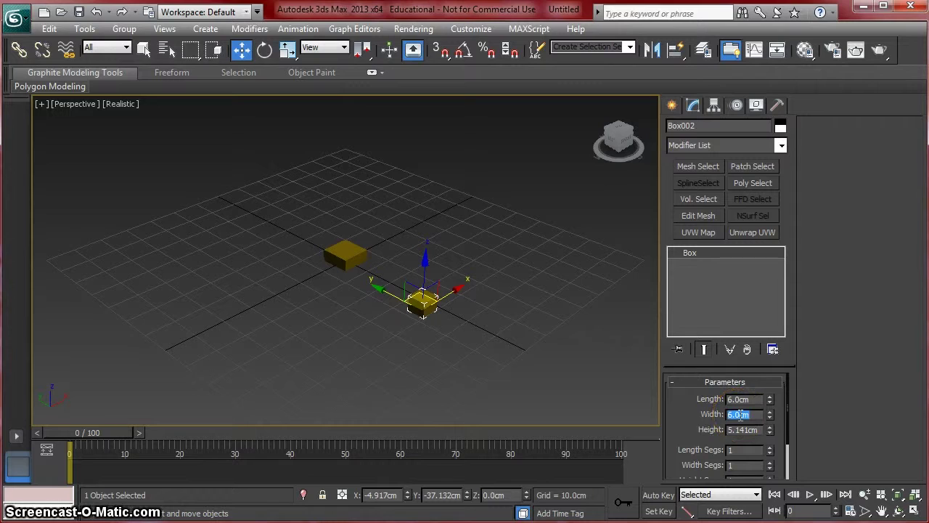
click(740, 416)
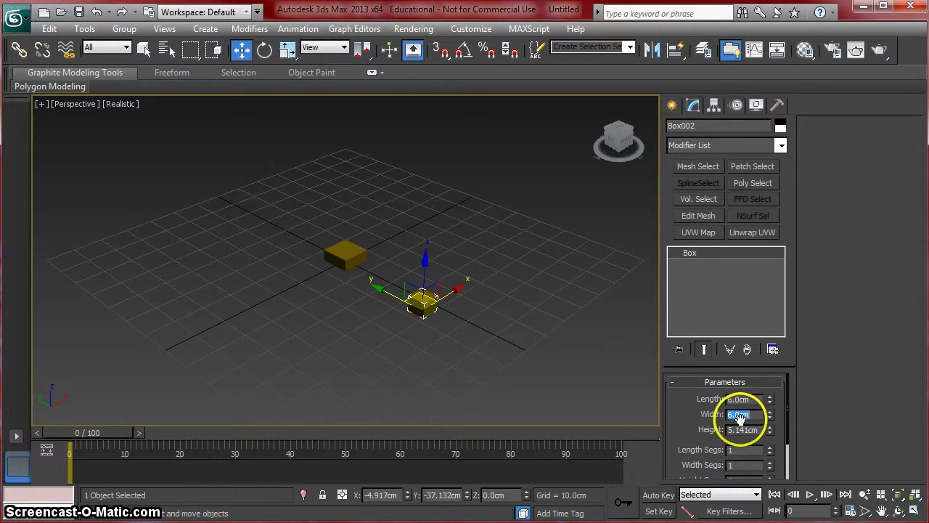
double_click(740, 428)
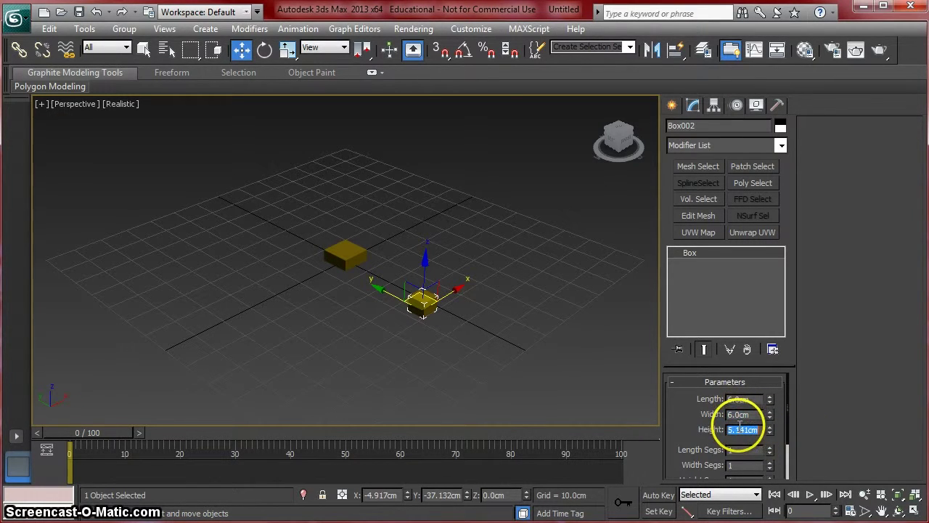
text(3)
key(Return)
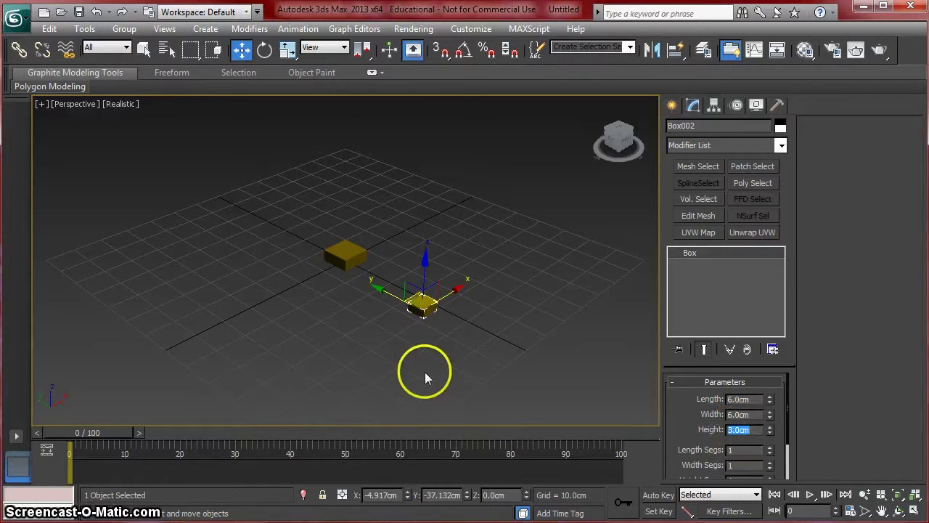
click(486, 270)
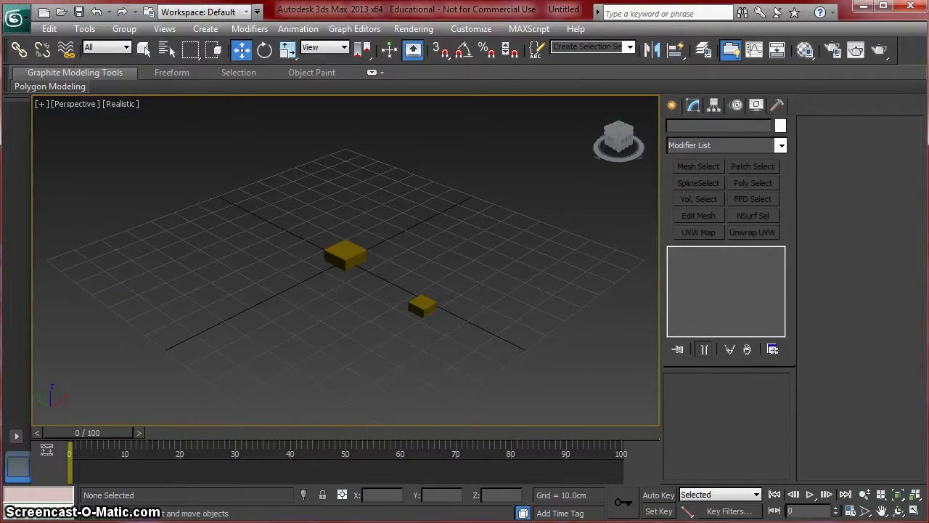
Step: Position the smaller box beside the first one at X -15 cm and Y 0
scroll(346, 260, down, 3)
scroll(346, 260, down, 2)
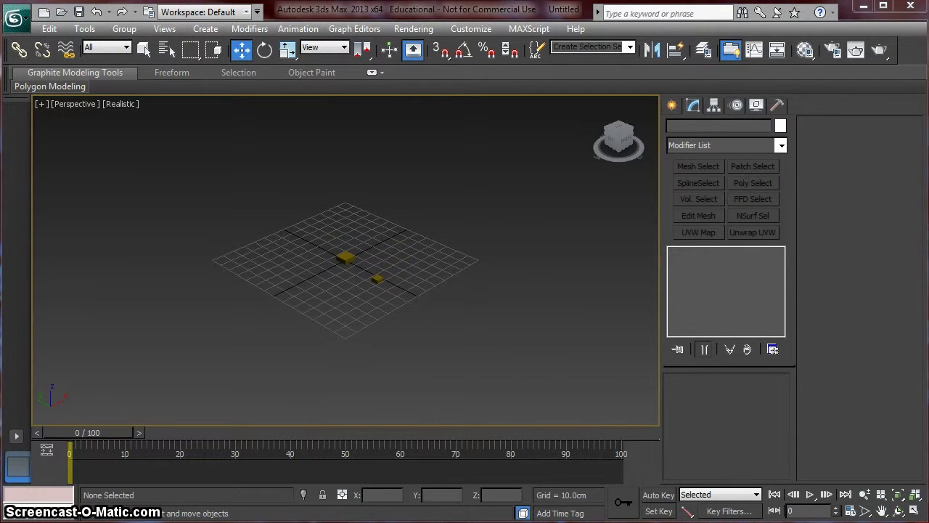
scroll(462, 291, up, 5)
click(474, 324)
click(384, 493)
double_click(384, 493)
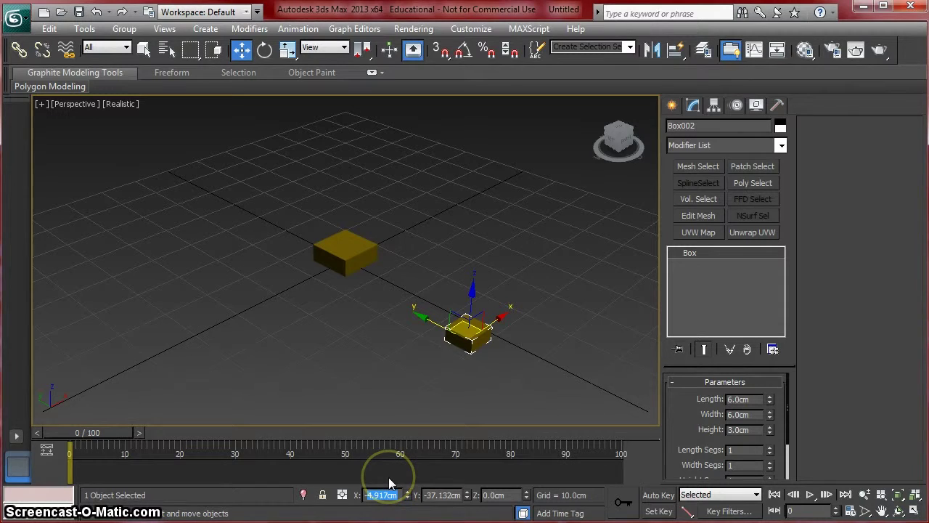
text(-15)
key(Return)
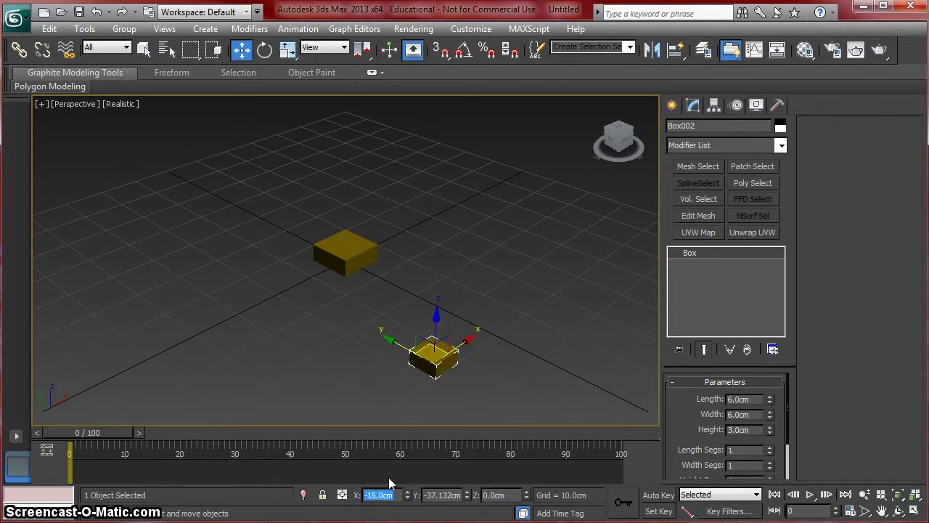
right_click(467, 495)
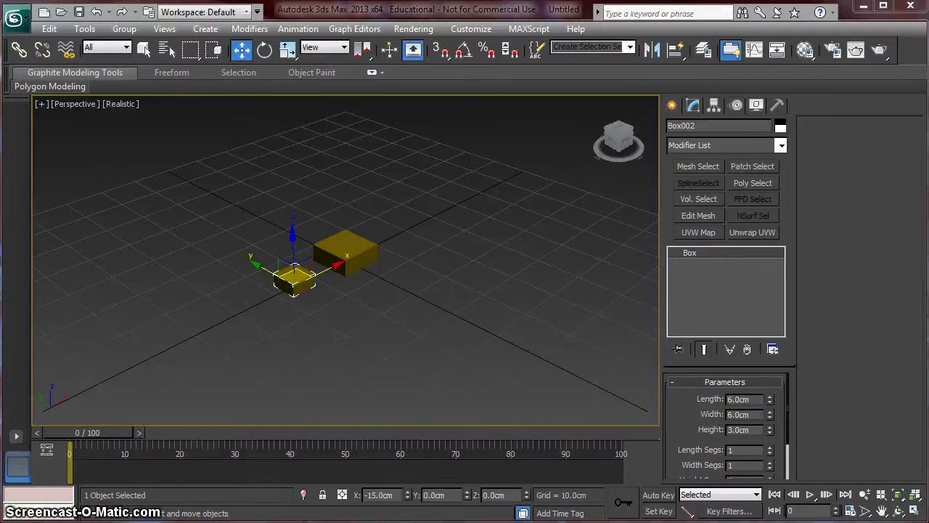
Step: Create a cylinder with a radius of about 4.8 cm and a height of about 6.2 cm on the grid in front of the boxes
click(672, 104)
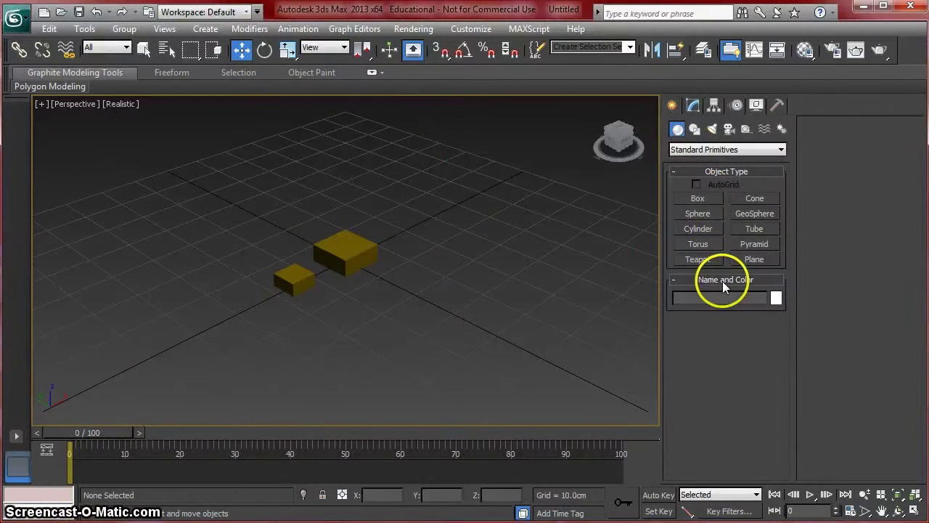
click(698, 229)
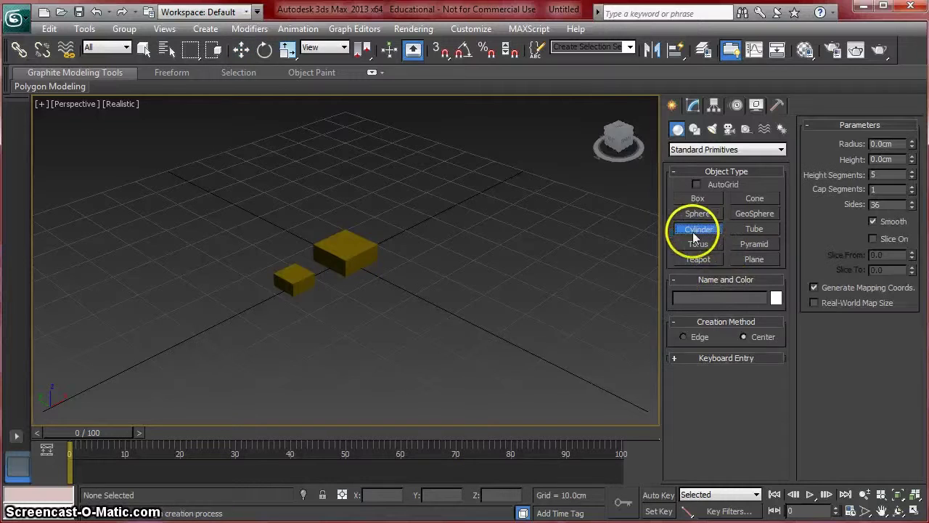
mouse_move(413, 323)
mouse_down()
mouse_move(429, 332)
mouse_move(421, 326)
mouse_up()
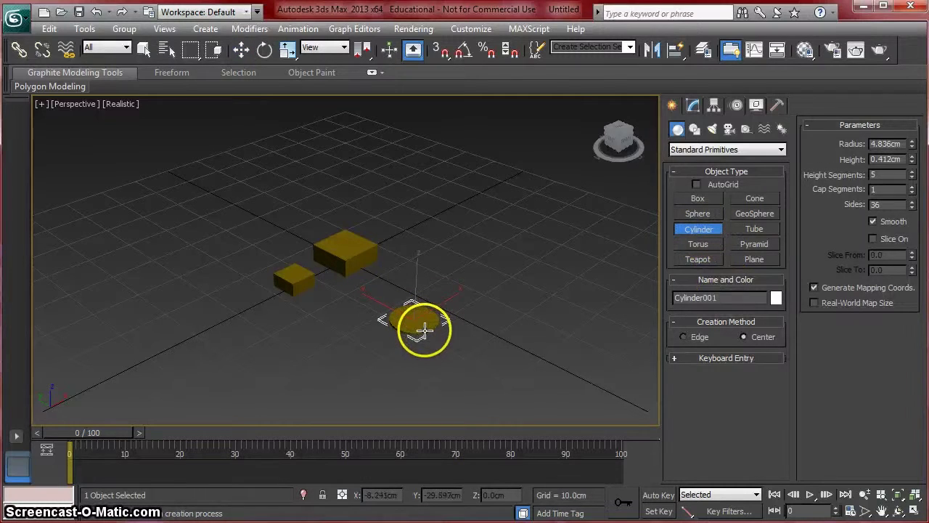
click(426, 299)
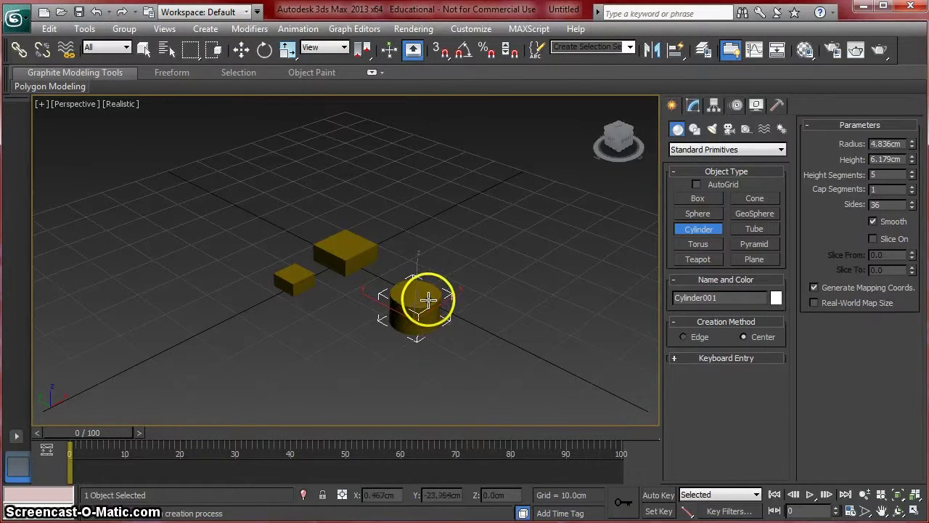
Step: Set the cylinder's radius to 3 cm and its height to 2 cm
click(694, 106)
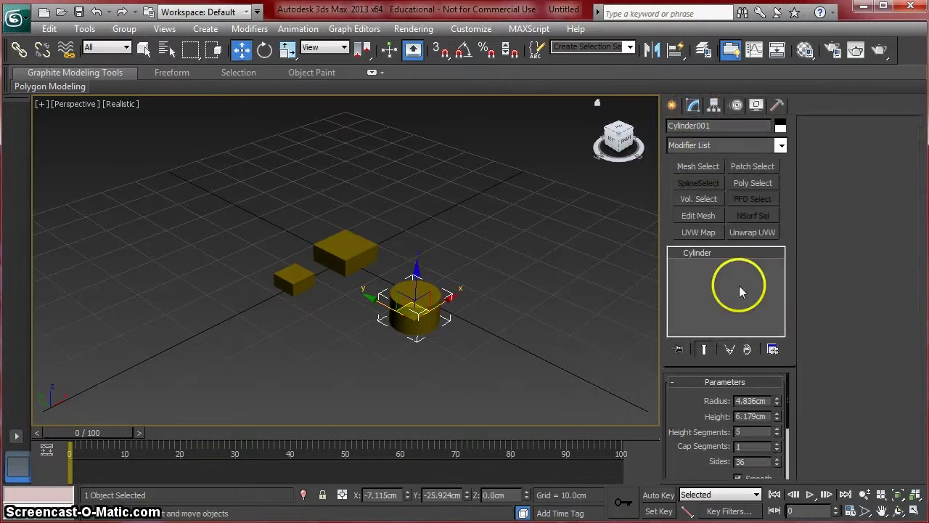
double_click(748, 401)
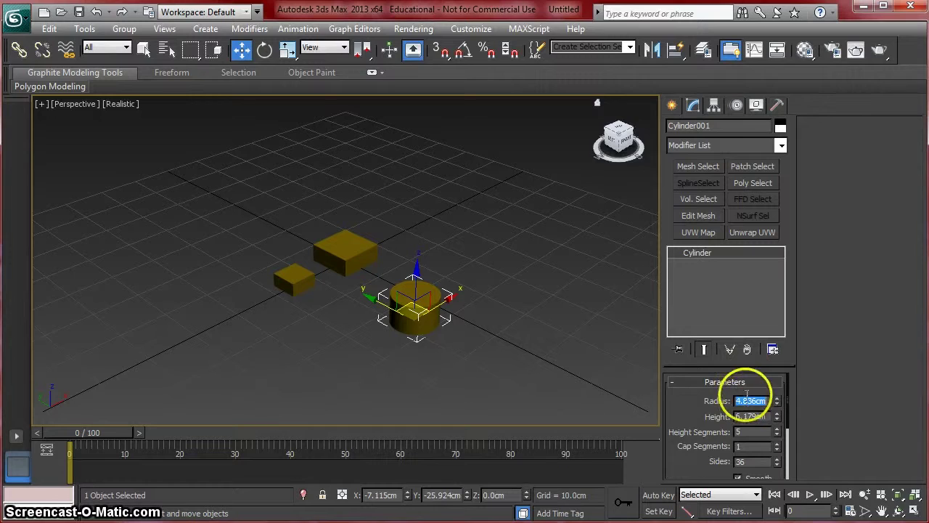
text(8)
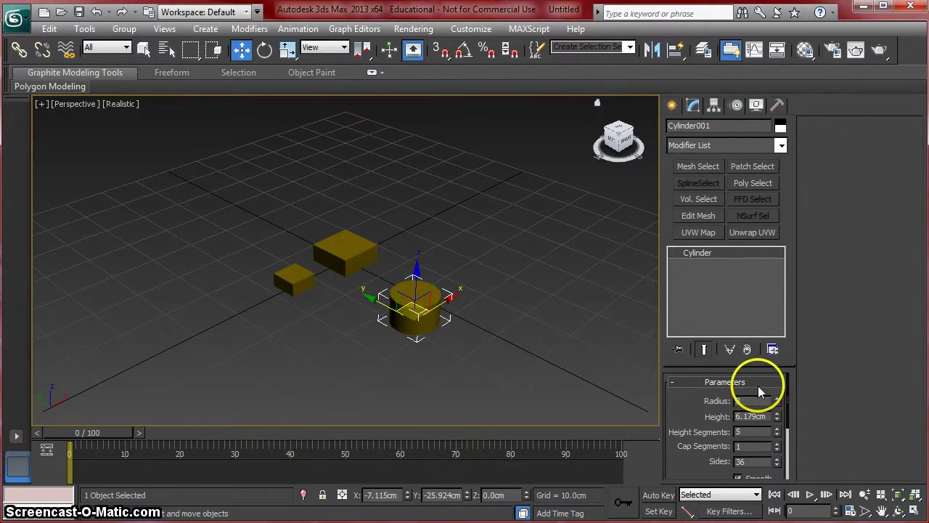
key(Return)
key(Tab)
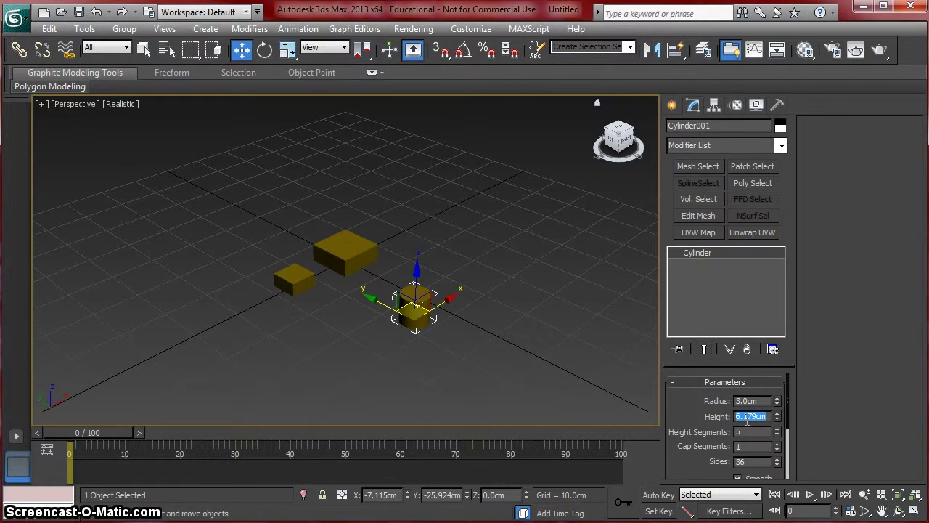
text(2)
key(Return)
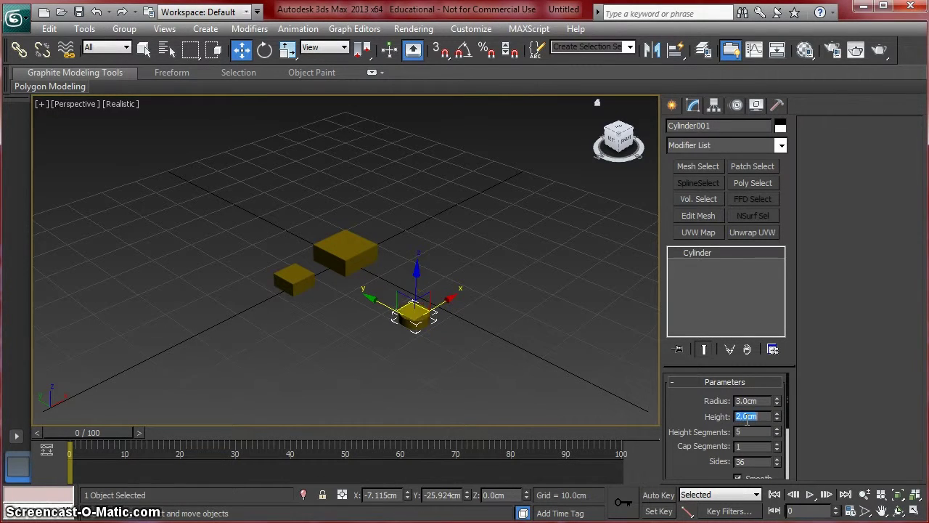
click(742, 460)
double_click(741, 461)
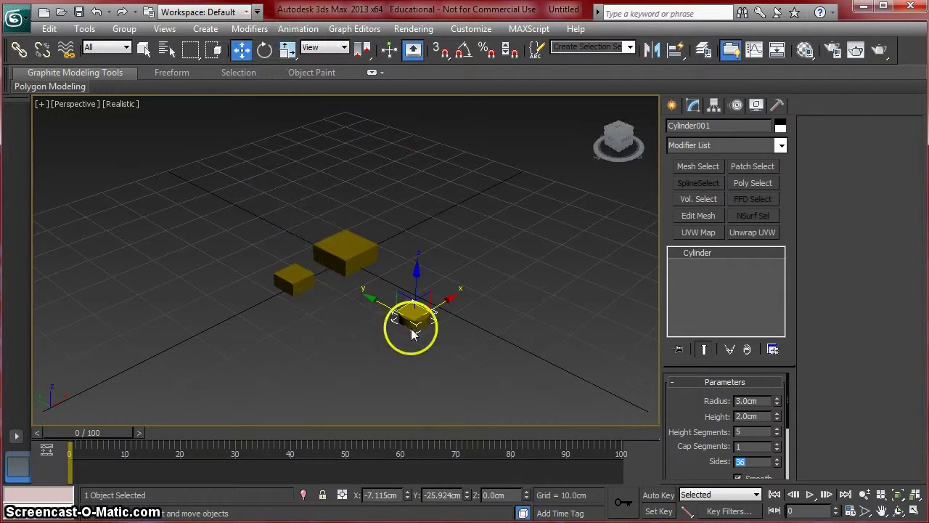
Step: Position the cylinder beside the large box at X 15 cm and Y 0, and deselect it
click(371, 495)
double_click(371, 496)
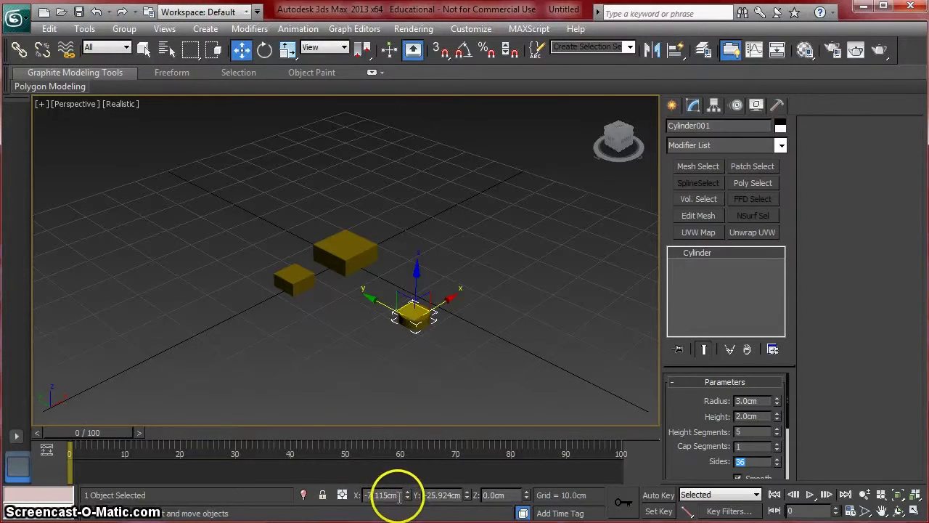
text(15)
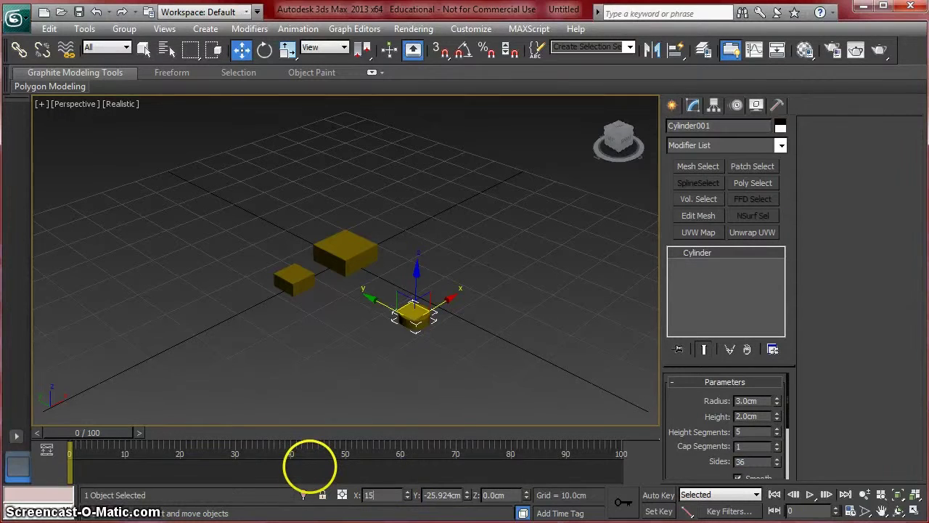
key(Return)
double_click(456, 494)
text(0)
key(Return)
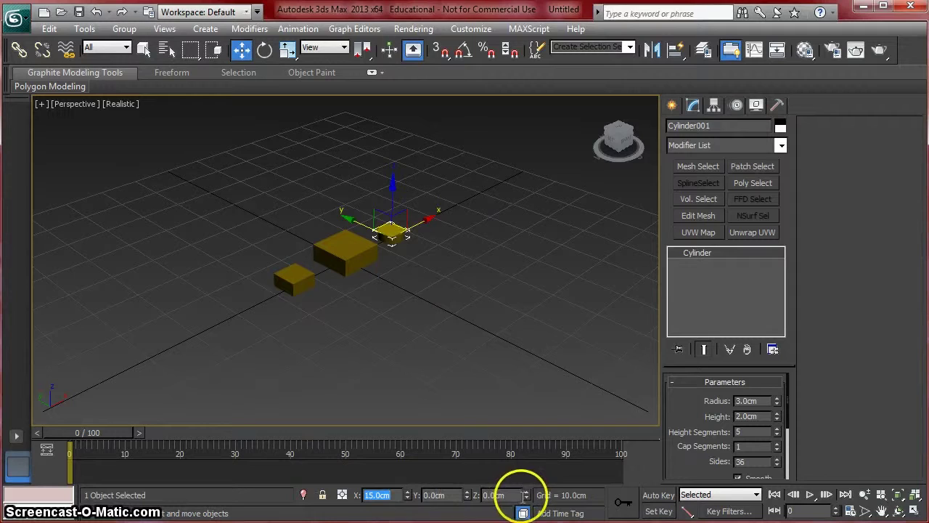
click(474, 298)
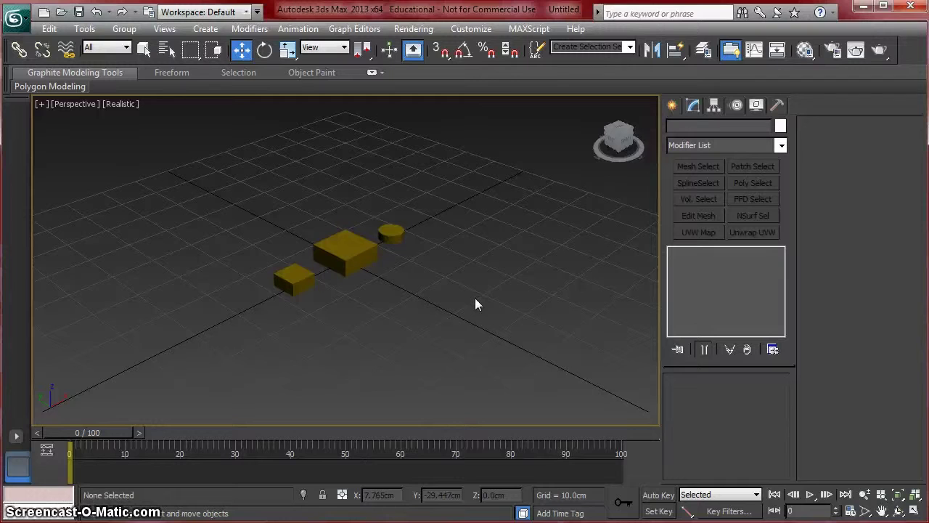
Step: Create a second cylinder with a radius of about 5.5 cm and a height of about 7.5 cm on an empty part of the grid
click(673, 104)
click(698, 230)
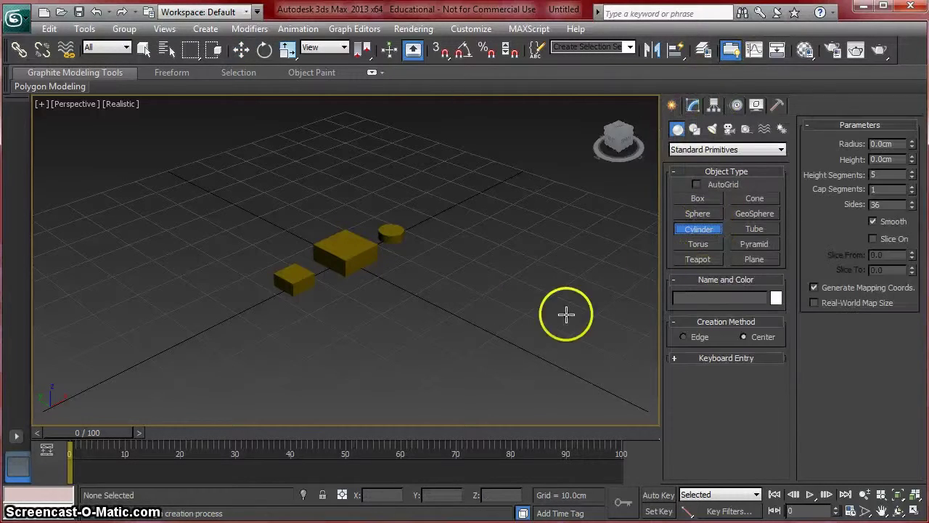
drag(462, 332, 482, 340)
click(469, 312)
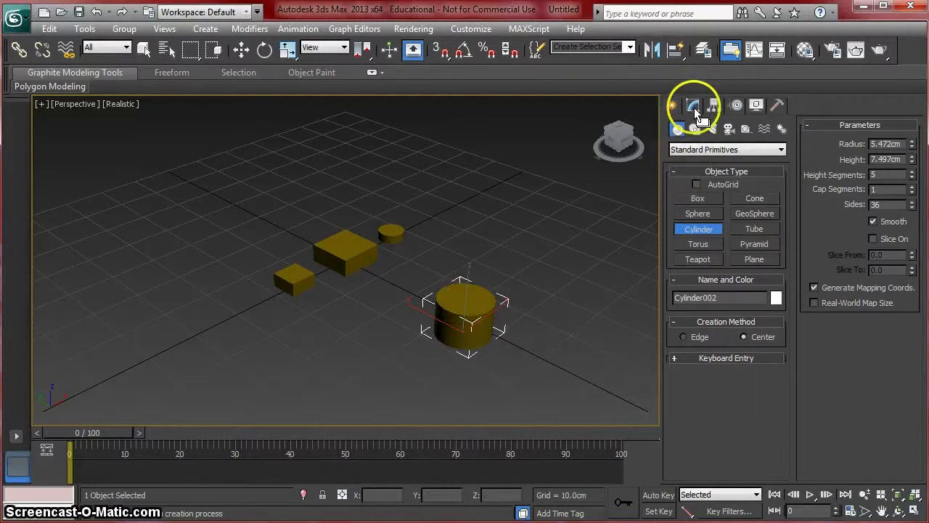
Step: Set the second cylinder's radius to 1 cm and its height to 2 cm
click(693, 104)
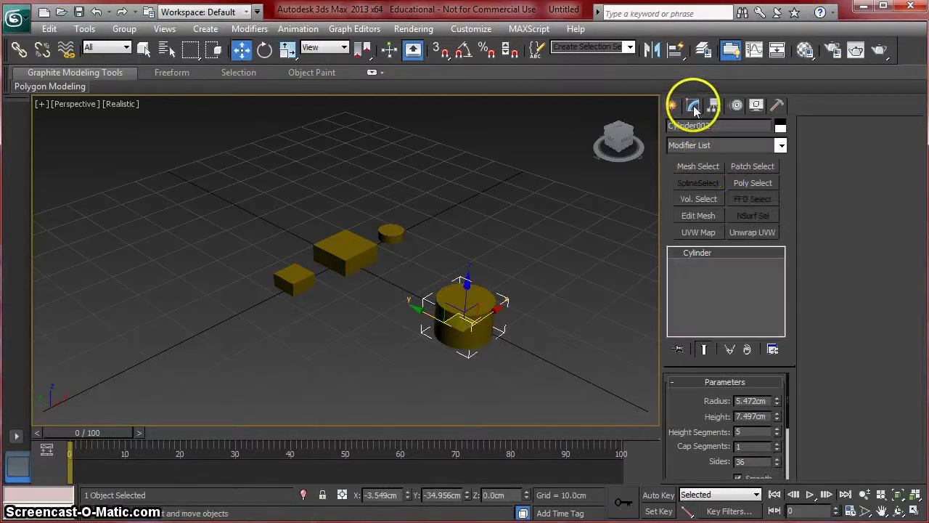
double_click(751, 400)
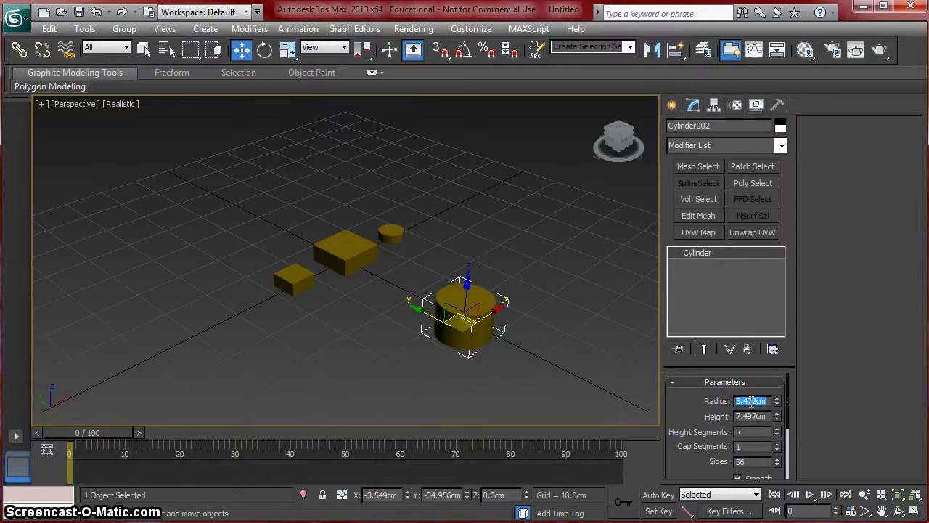
text(1)
key(Return)
click(748, 417)
double_click(748, 418)
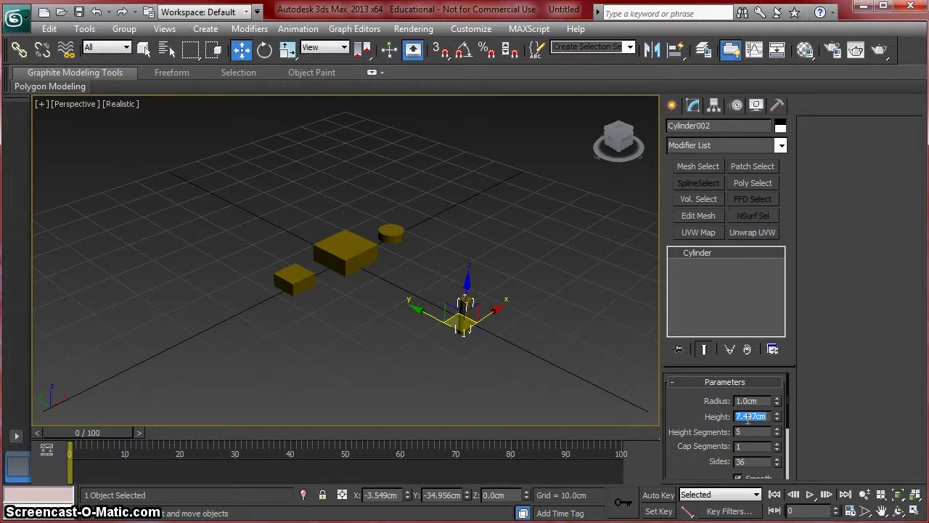
text(2)
key(Return)
click(747, 461)
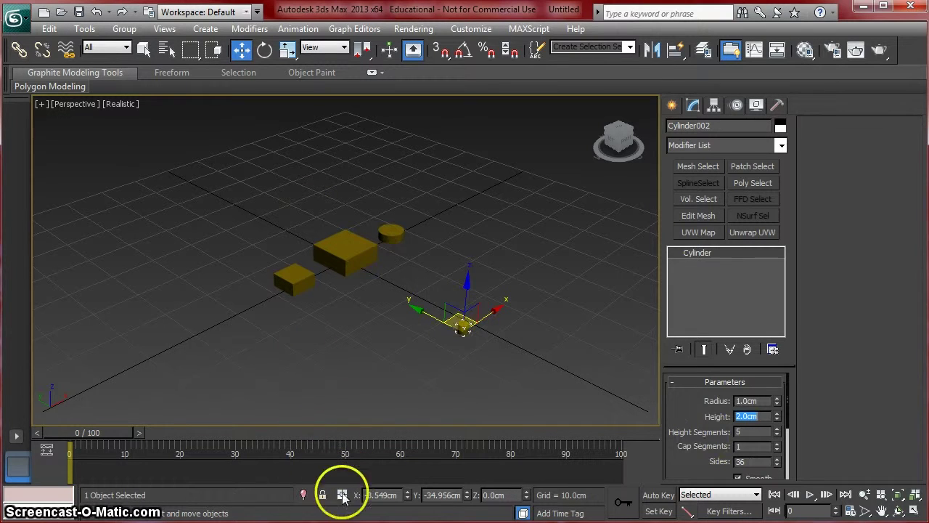
Step: Position the small cylinder in line with the other pieces at X 25 cm and Y 0, and deselect it
click(378, 495)
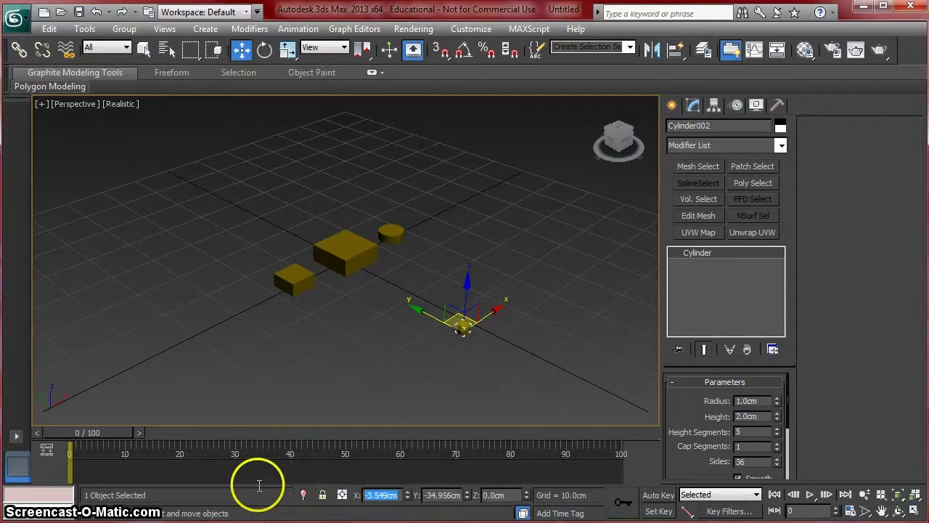
text(25)
key(Return)
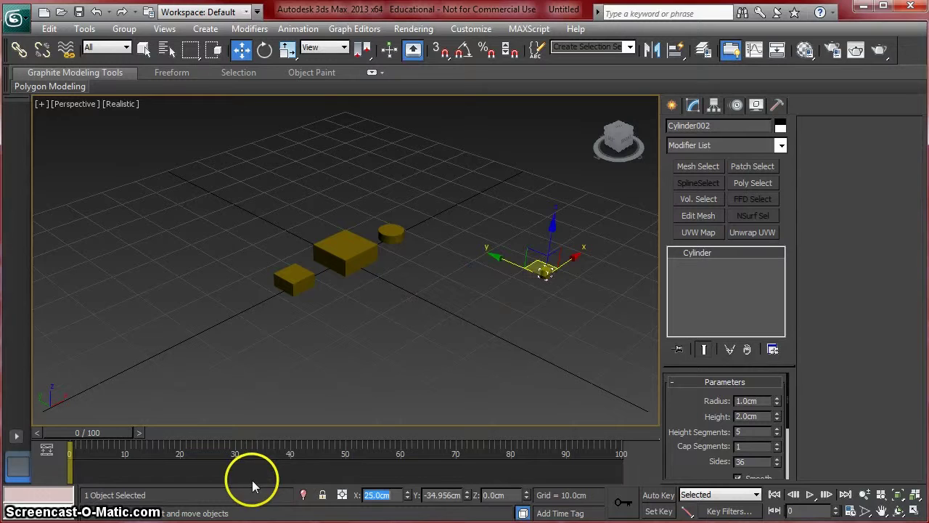
right_click(467, 495)
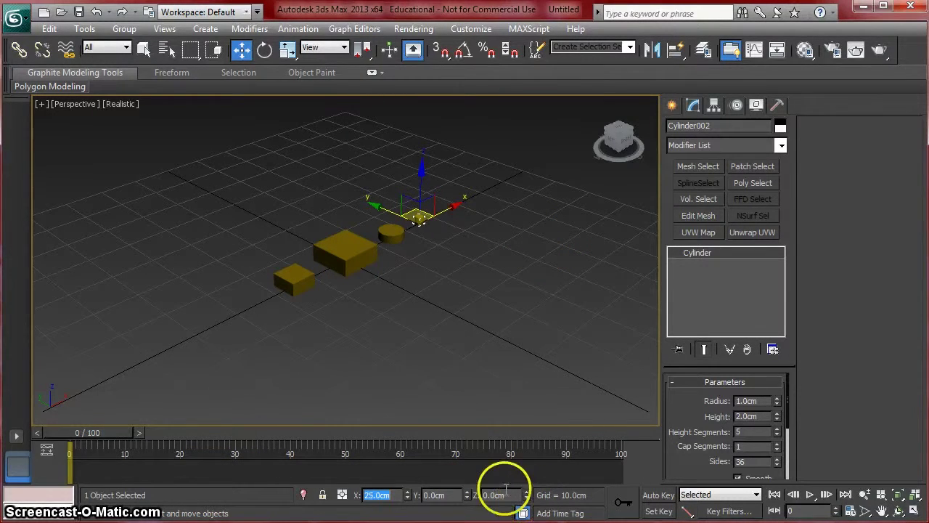
click(487, 278)
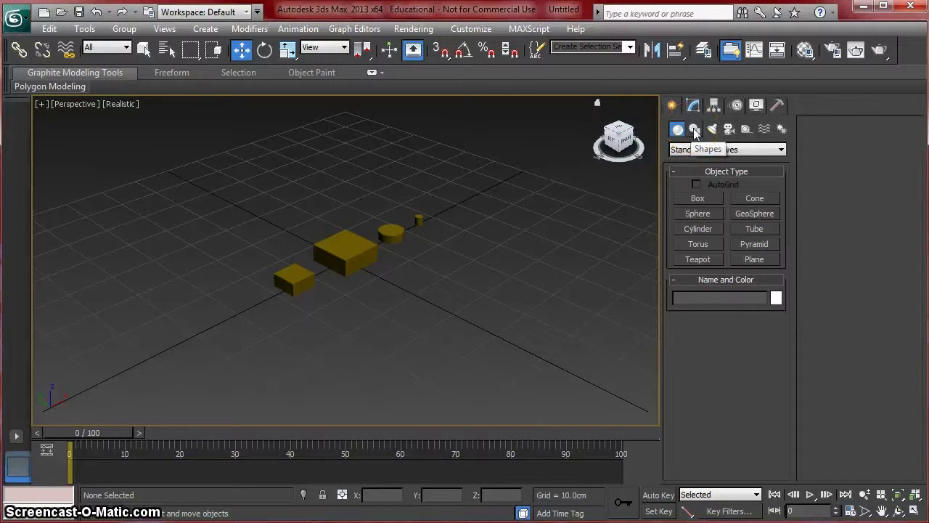
Step: Place a text spline on the grid in front of the pieces and set its size to 3 cm
click(695, 131)
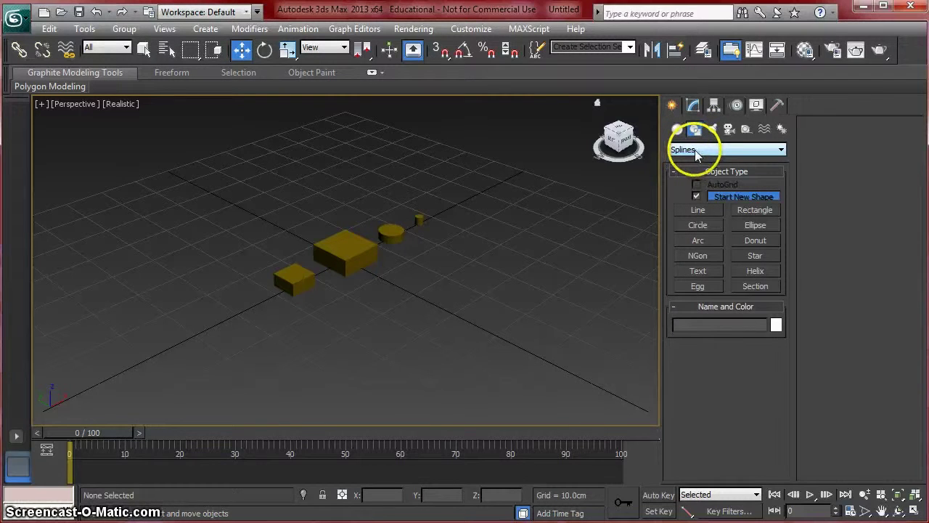
click(703, 272)
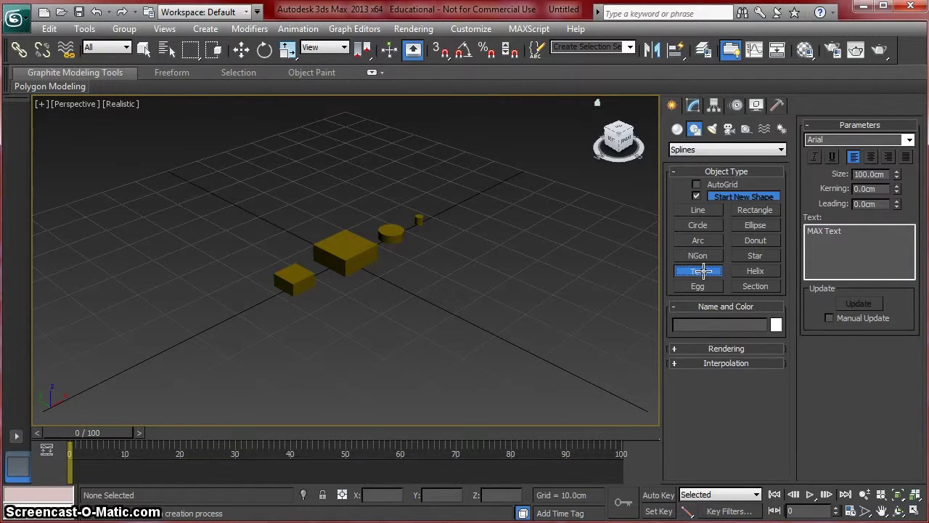
click(375, 337)
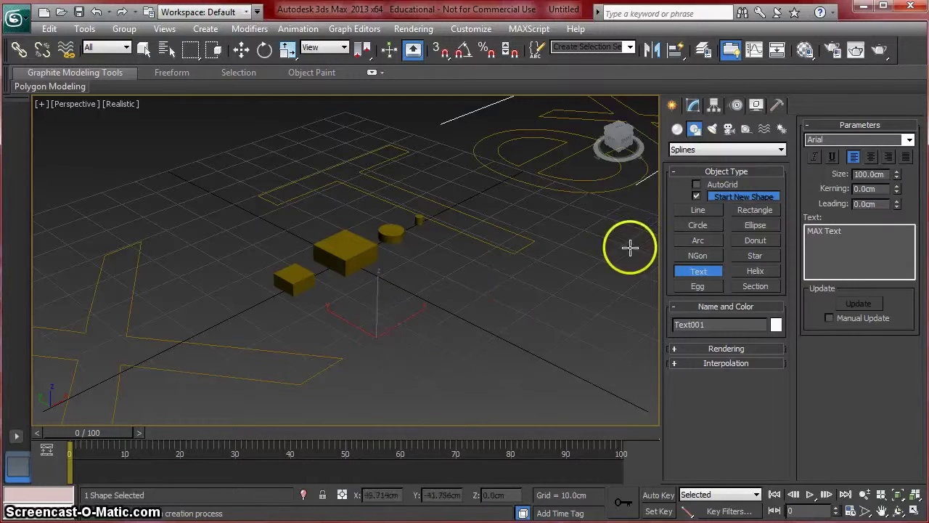
double_click(870, 174)
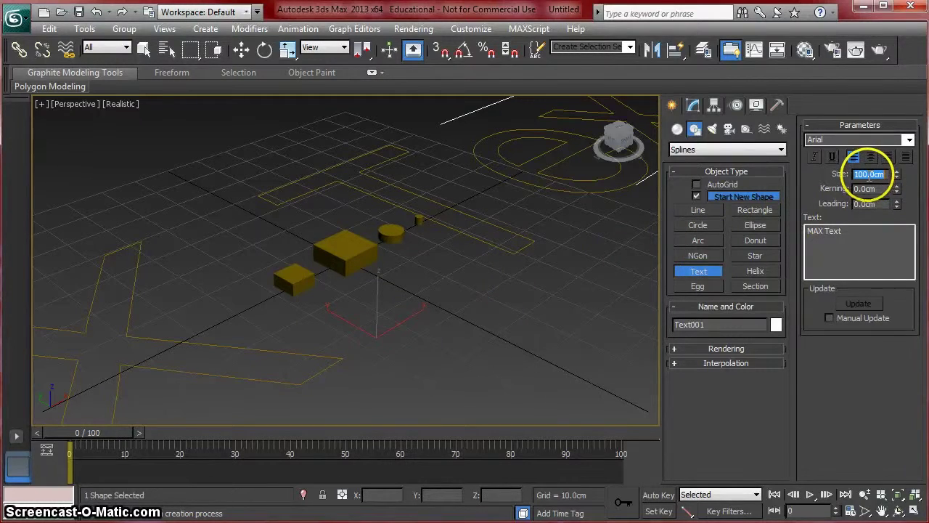
text(3)
key(Return)
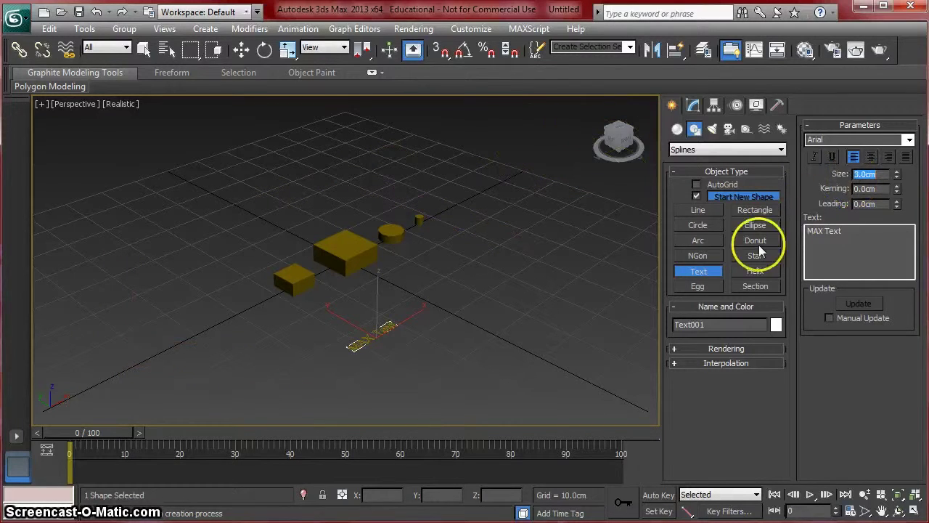
Step: Change the text spline's wording to LEGO and its font to Arial Narrow Italic, and open the shape for modification
drag(855, 231, 748, 226)
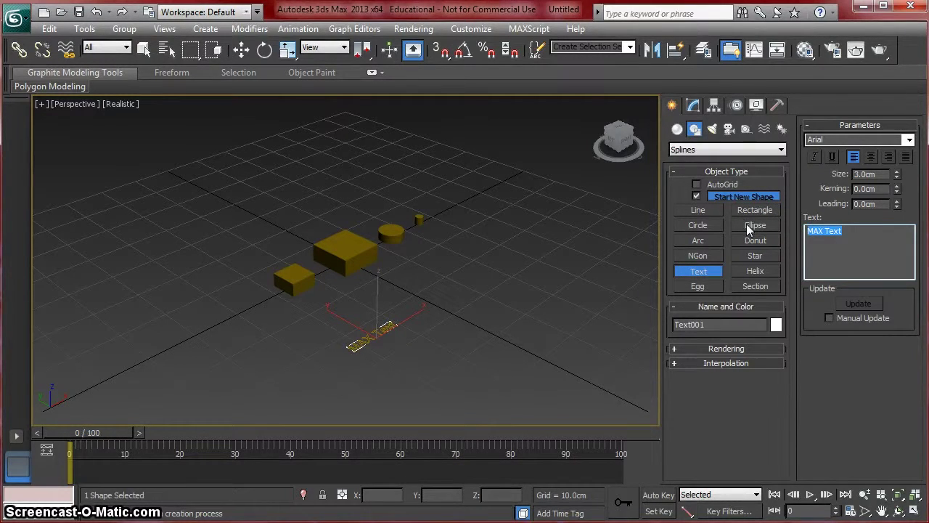
text(LEGO)
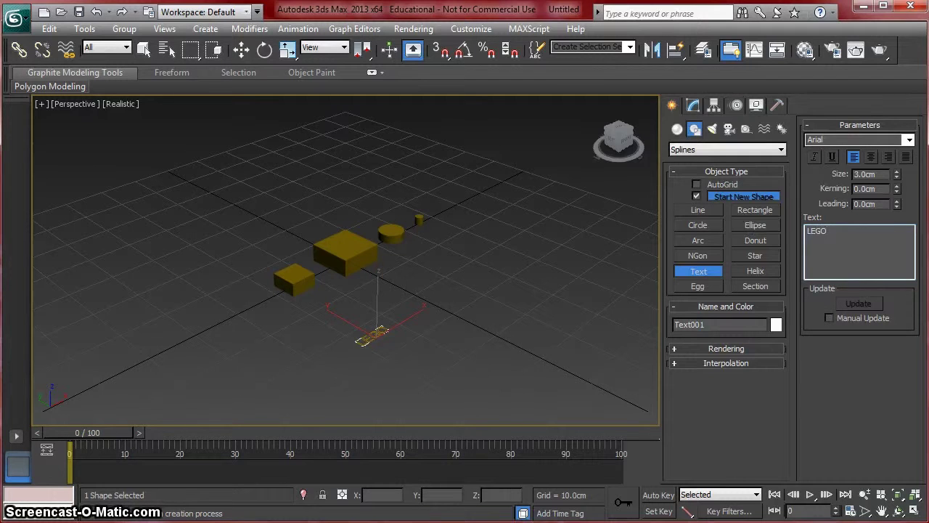
click(909, 139)
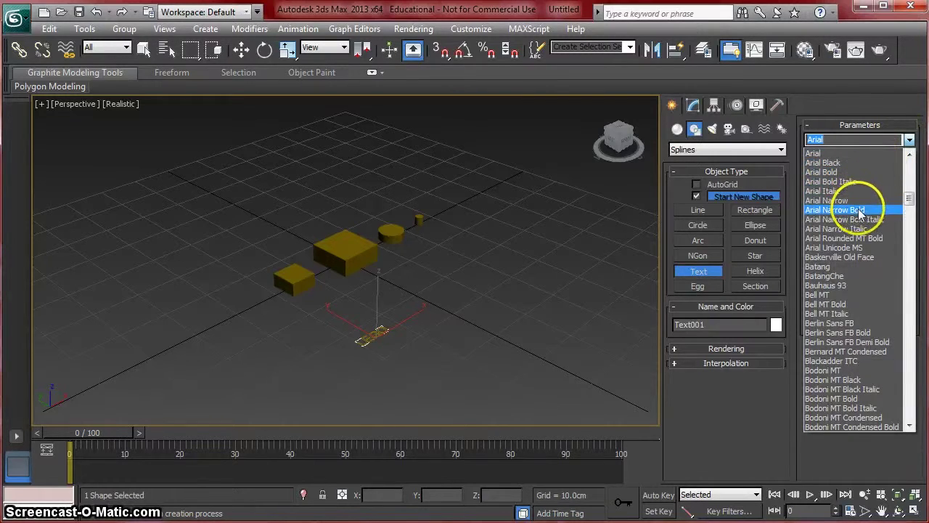
click(865, 229)
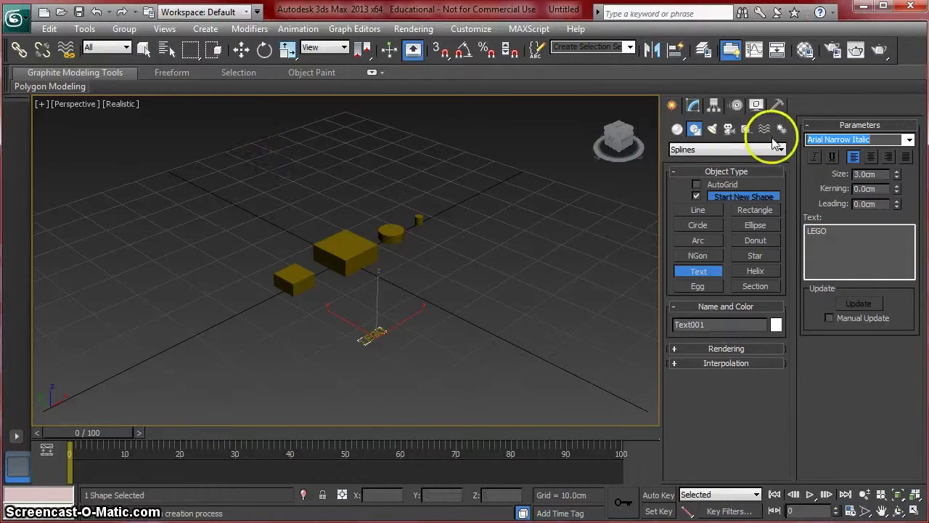
click(695, 105)
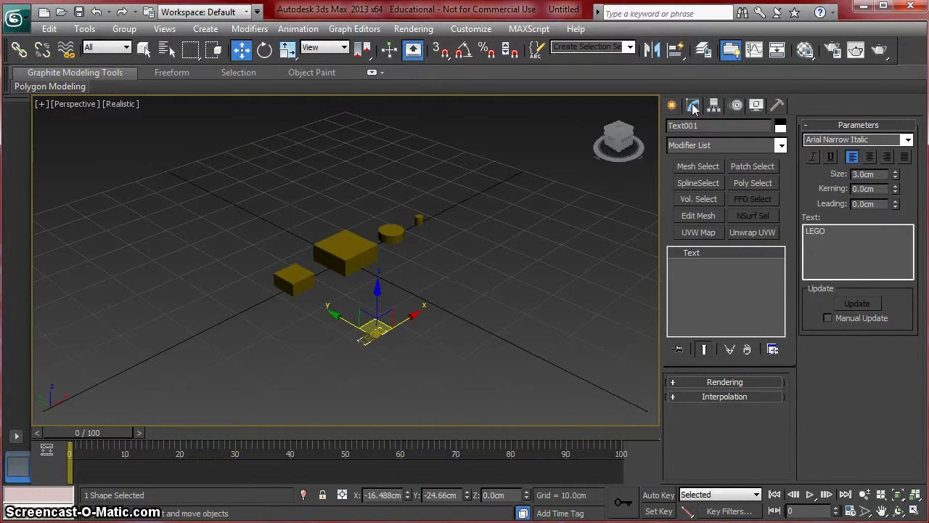
click(692, 108)
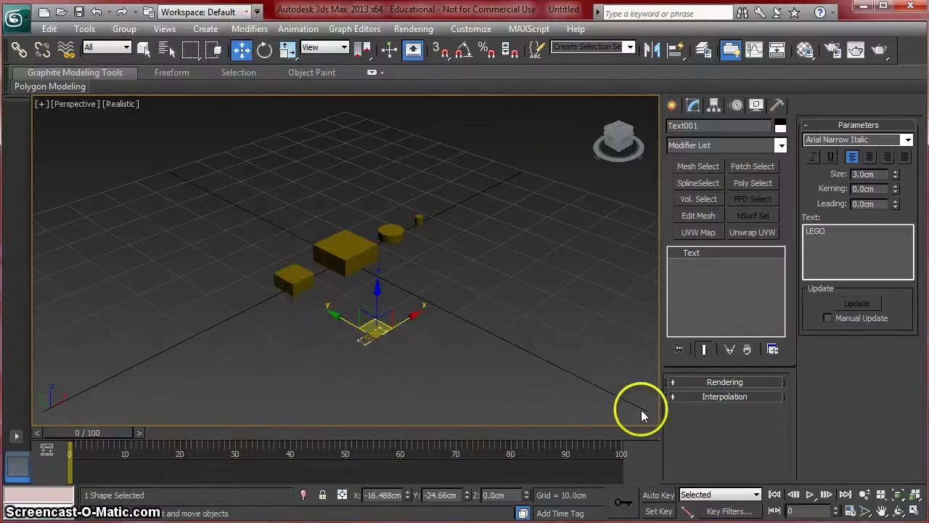
Step: Position the LEGO text on top of the large cylinder at X 15 cm, Y 0 and Z 2 cm, and deselect it
click(511, 495)
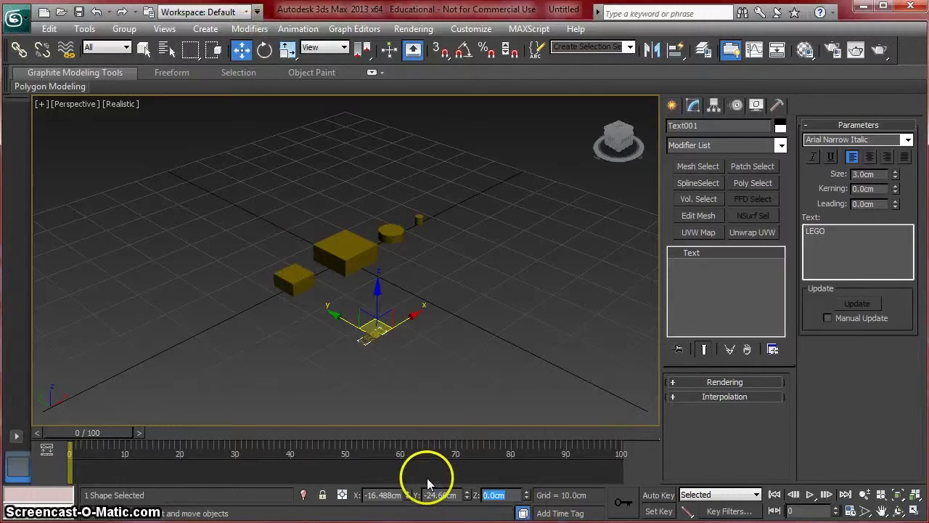
text(2)
key(Return)
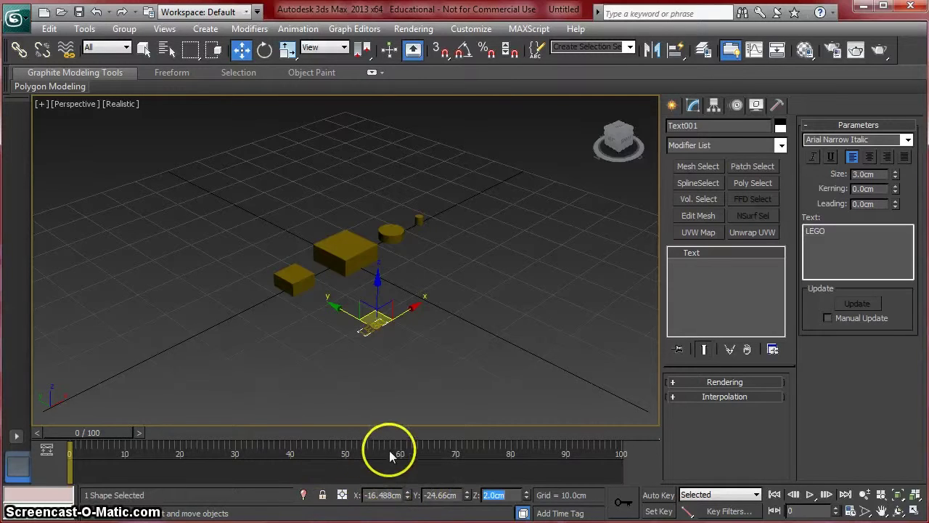
right_click(467, 495)
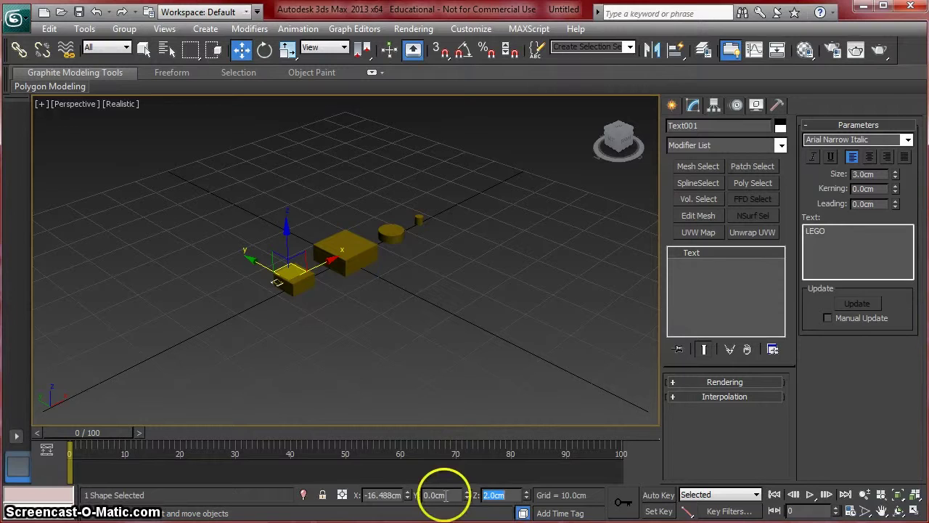
double_click(375, 494)
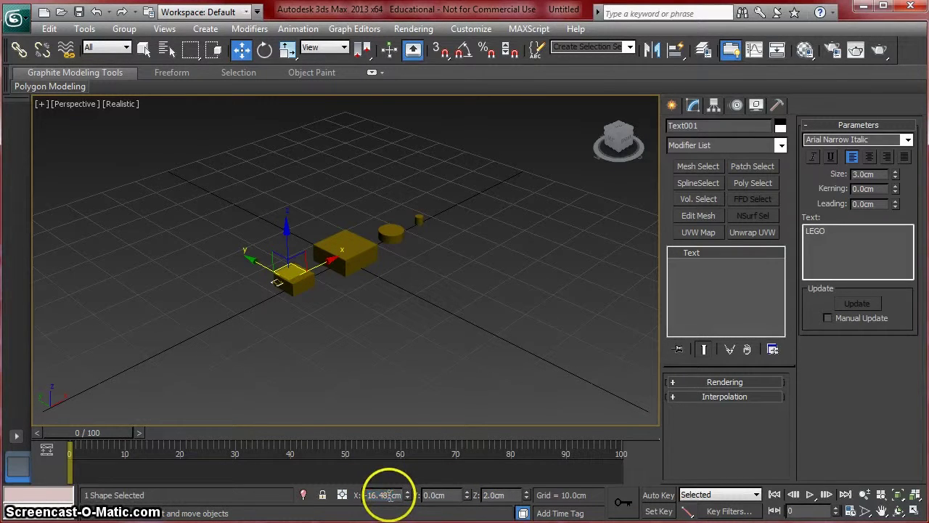
click(401, 495)
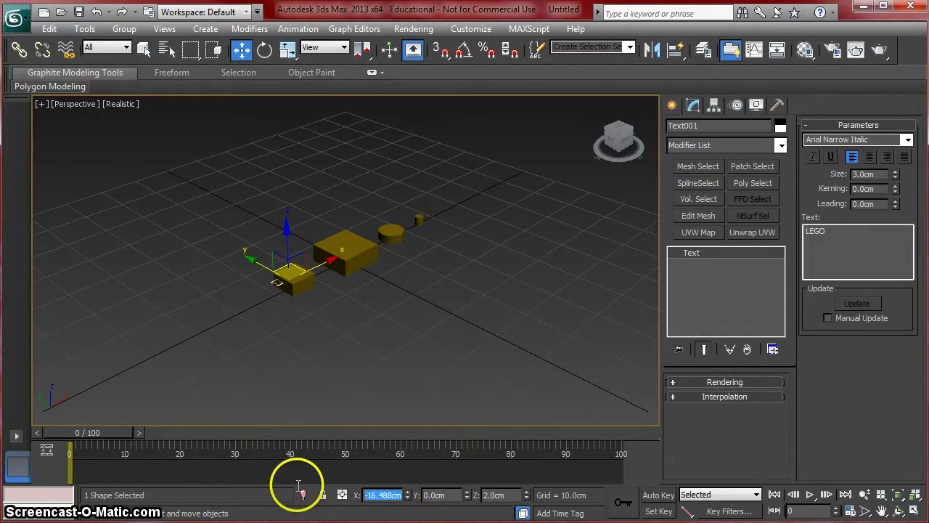
text(15)
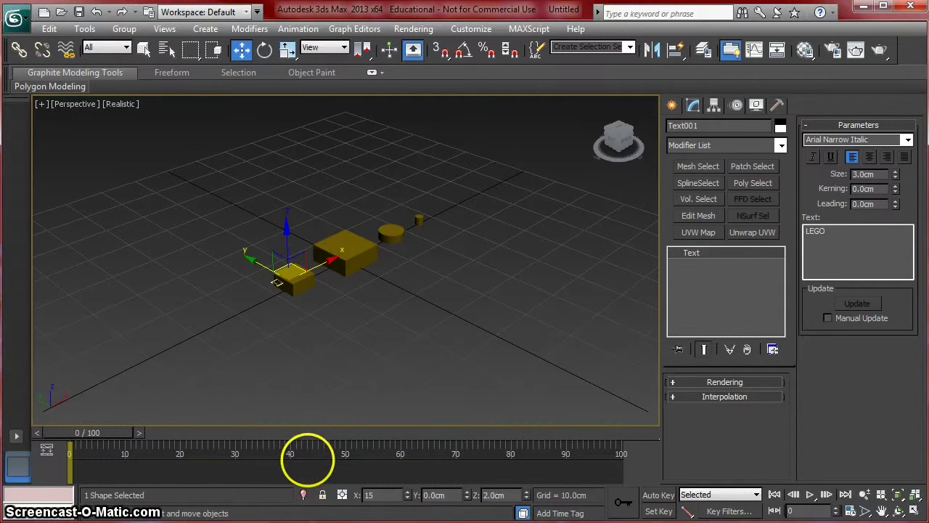
key(Return)
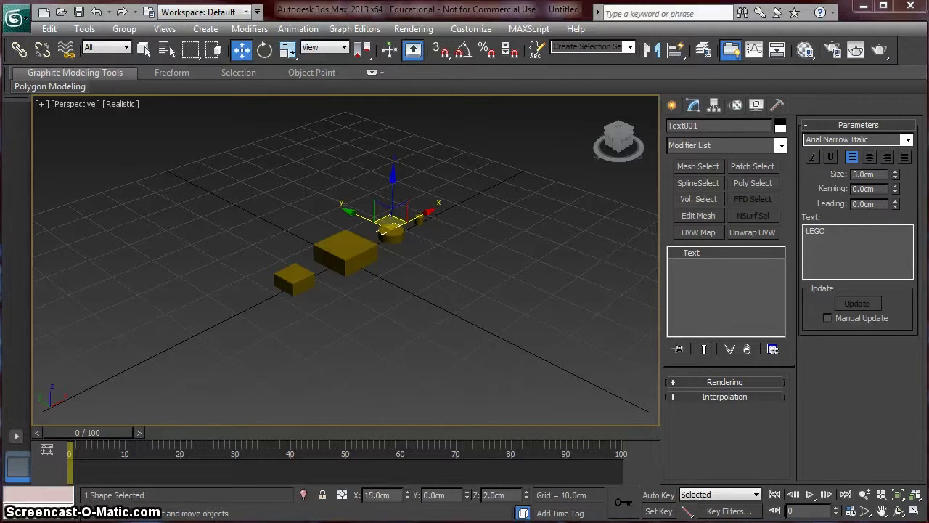
click(191, 181)
Step: In the Top view, move the LEGO text down to centre it on the large cylinder, at about Y -0.93 cm
key(t)
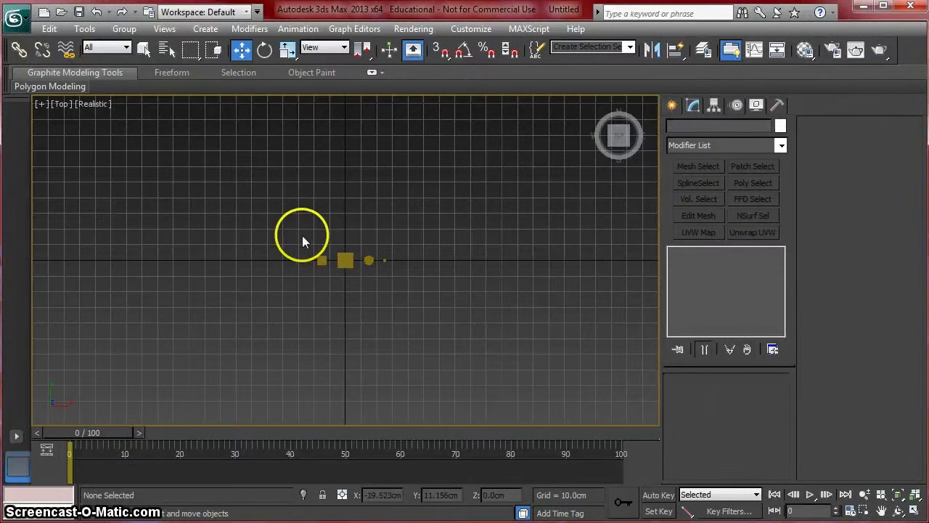
scroll(302, 241, up, 10)
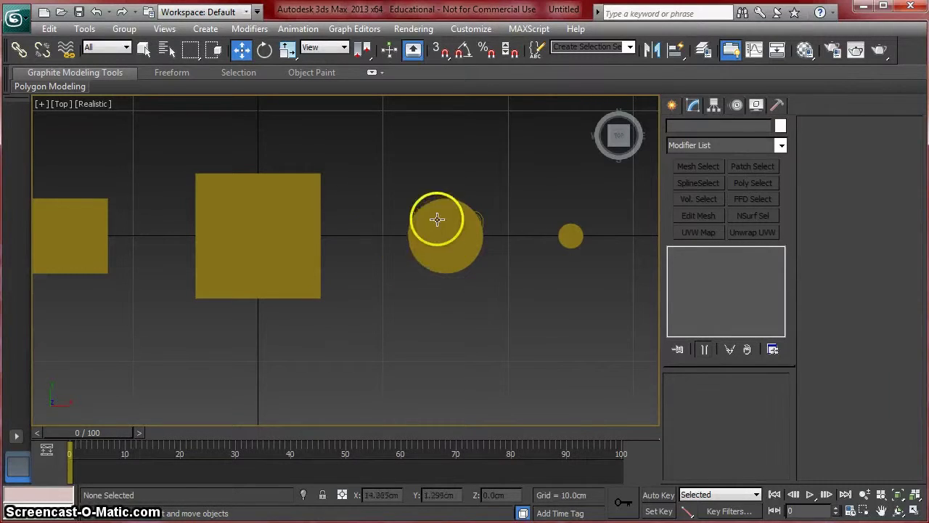
click(482, 217)
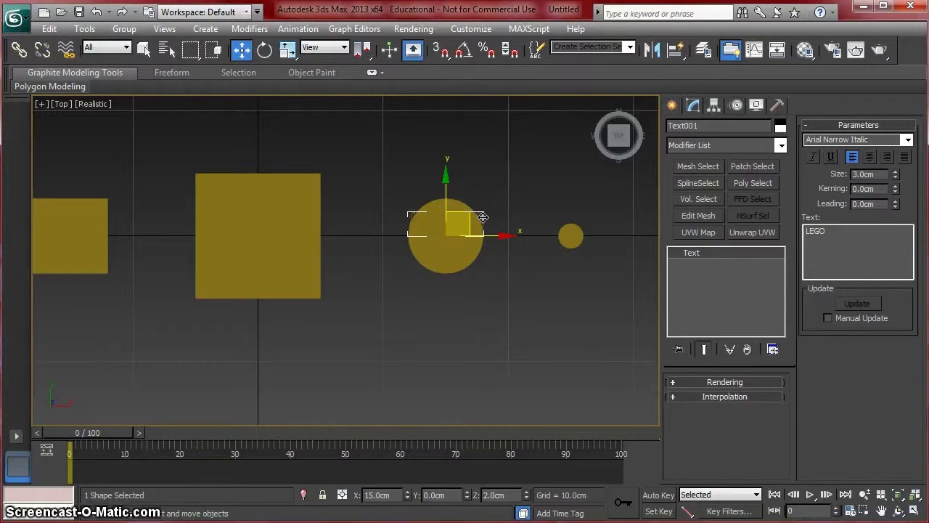
click(467, 195)
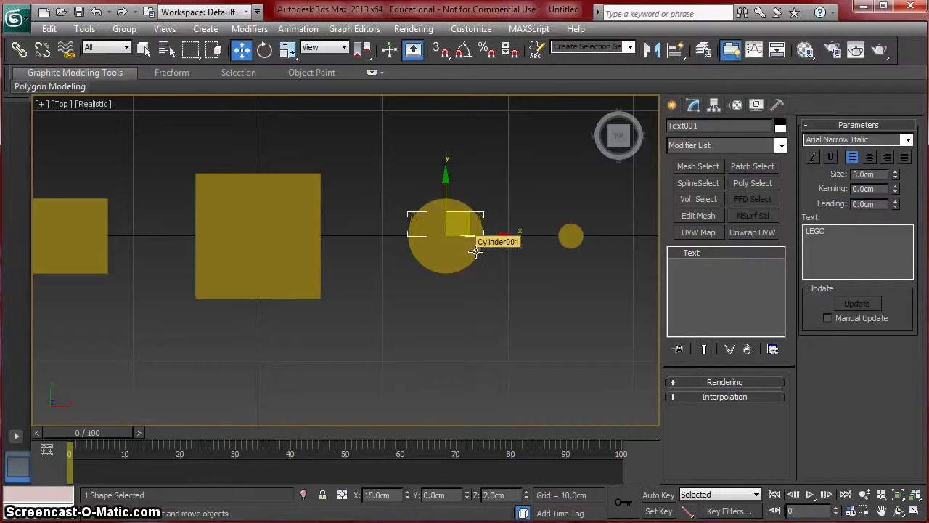
drag(468, 222, 469, 231)
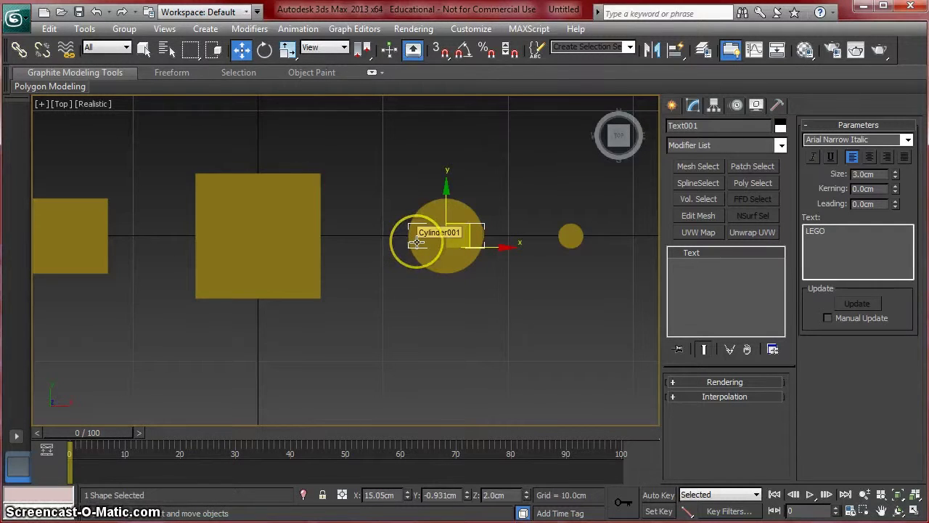
Step: Change the LEGO text's object colour to black
click(781, 128)
click(624, 332)
click(586, 380)
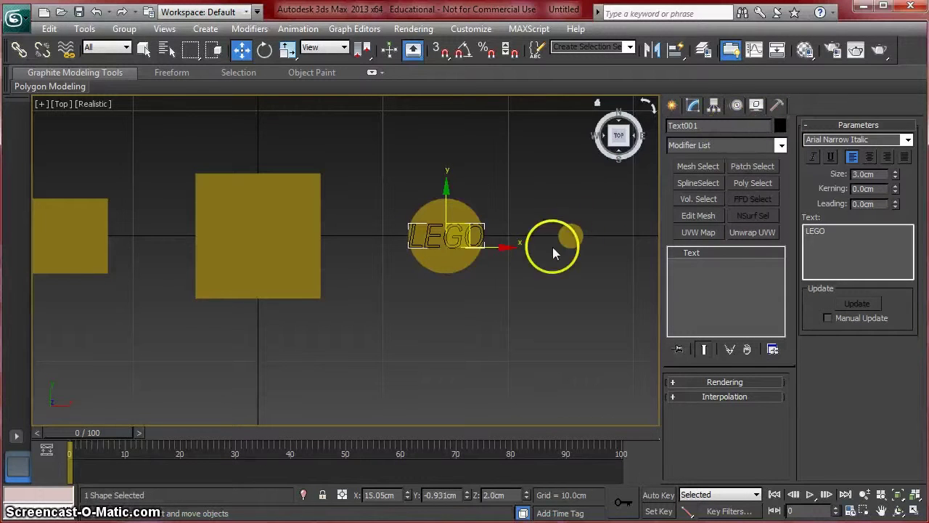
Step: Set the LEGO text's size to 2.5 cm, nudge it up to about Y -0.82 cm, and deselect it
double_click(861, 175)
text(2.56)
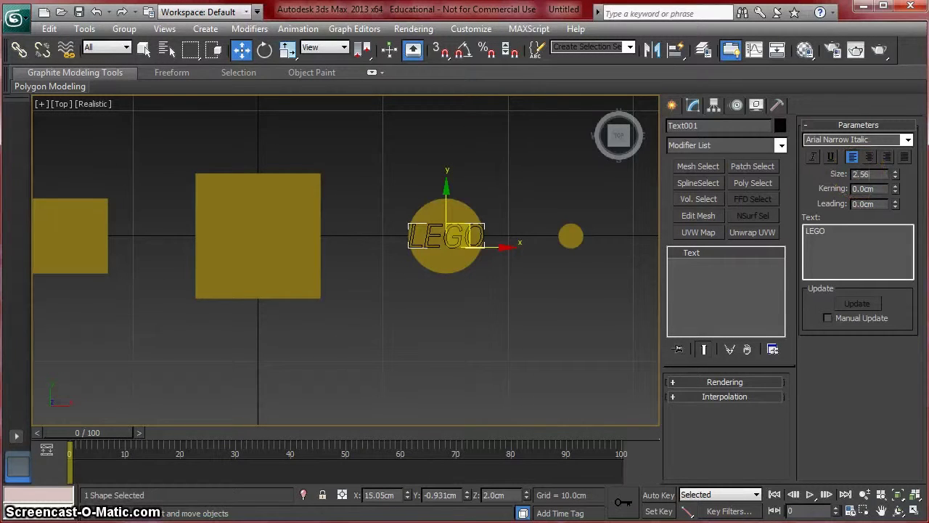
key(BackSpace)
key(Return)
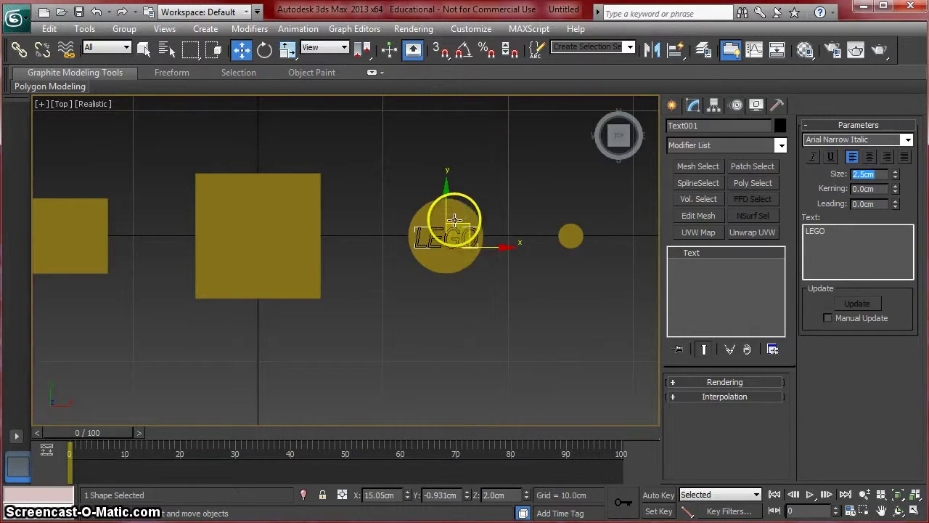
drag(444, 201, 441, 202)
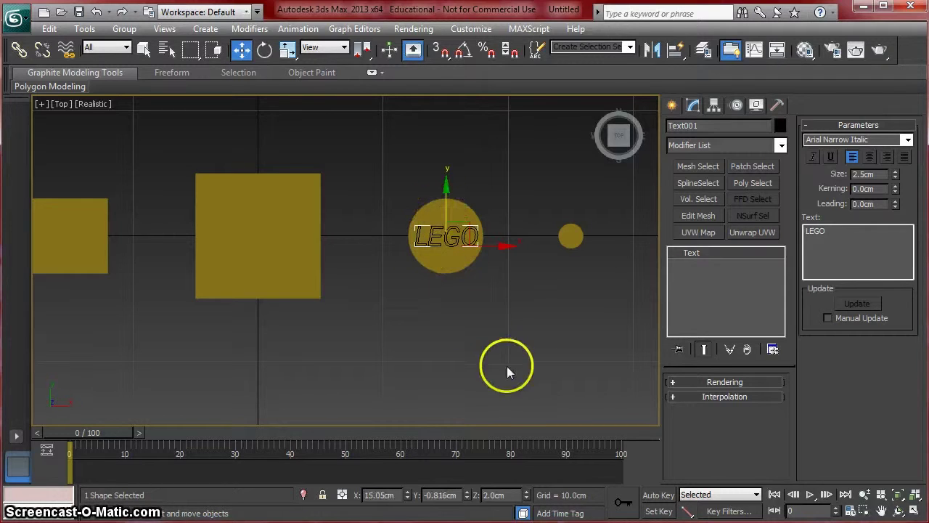
click(450, 342)
Step: In the Front view, select the LEGO text on top of the large cylinder and extrude it by 0.1 cm
key(f)
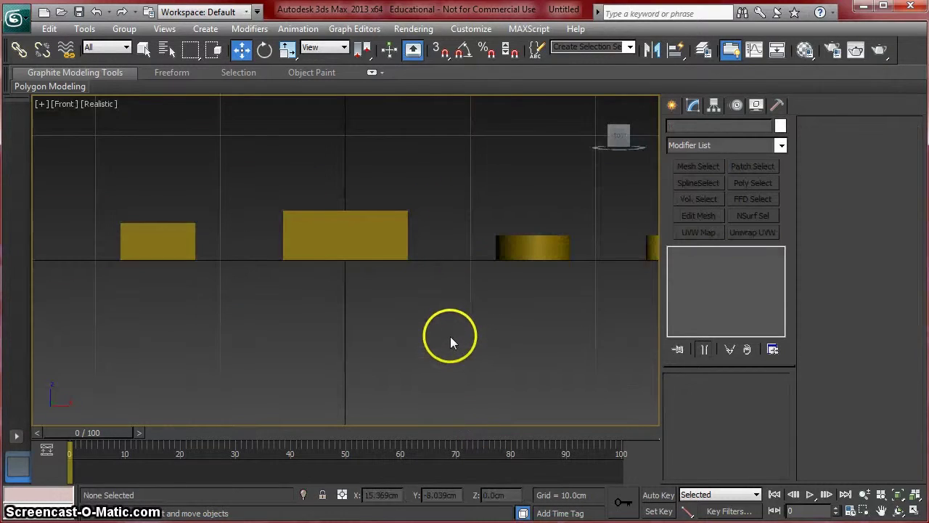
scroll(444, 279, up, 3)
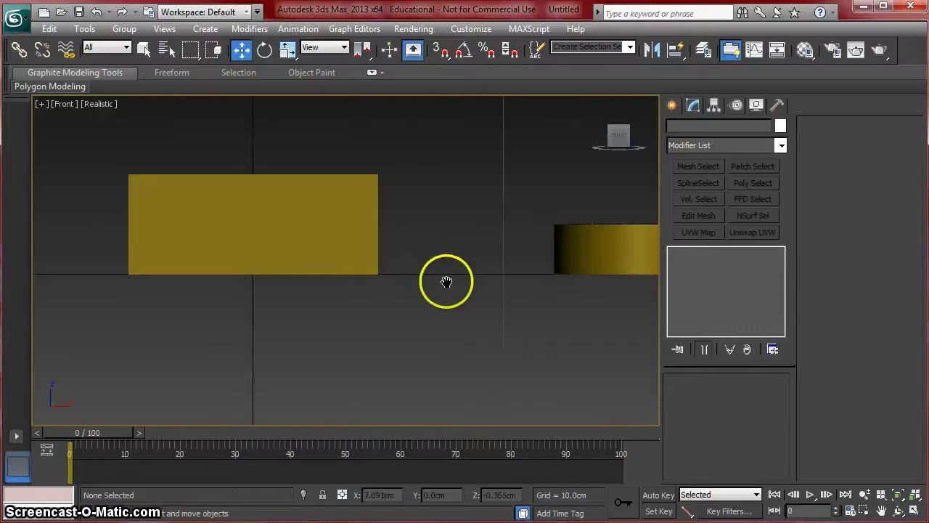
scroll(220, 317, up, 3)
scroll(501, 223, up, 2)
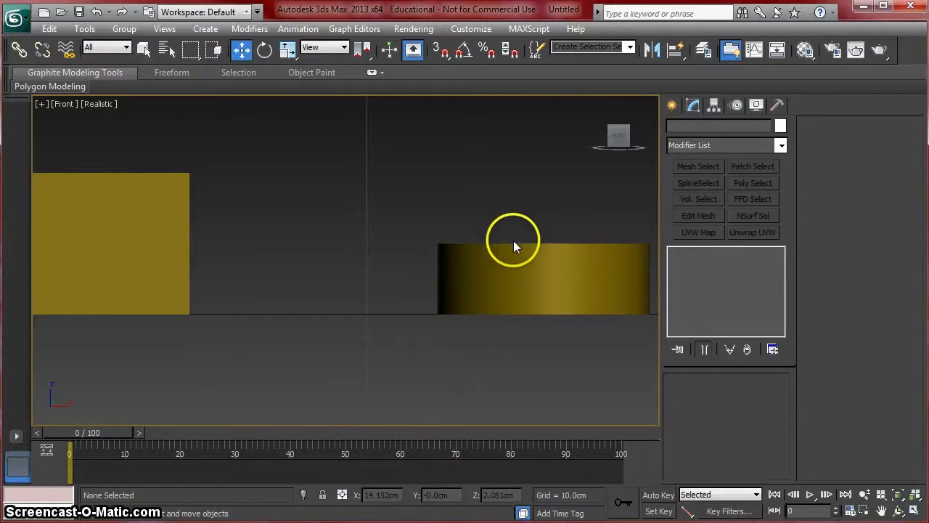
click(503, 242)
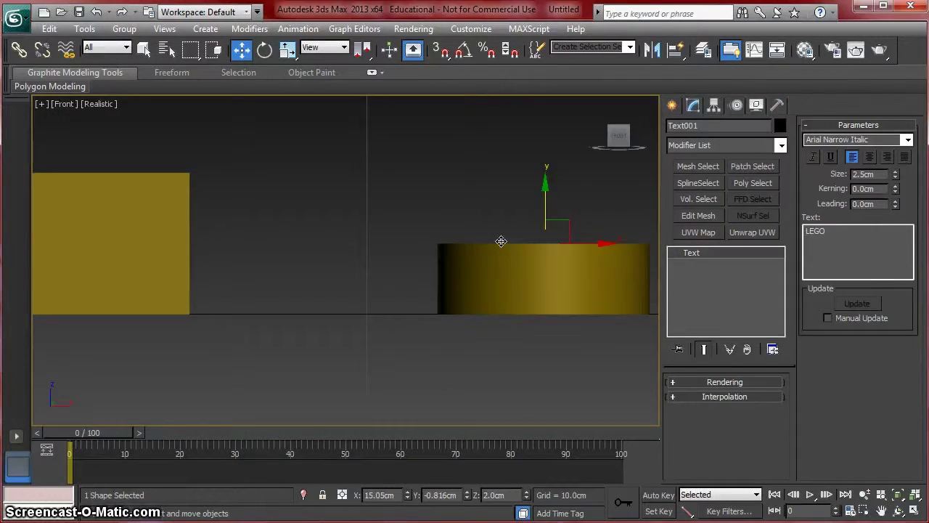
click(781, 145)
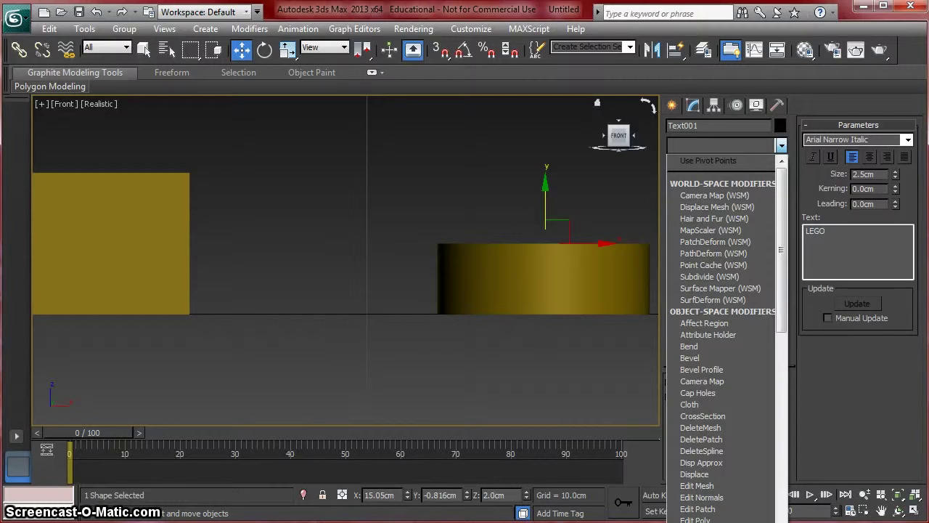
click(695, 522)
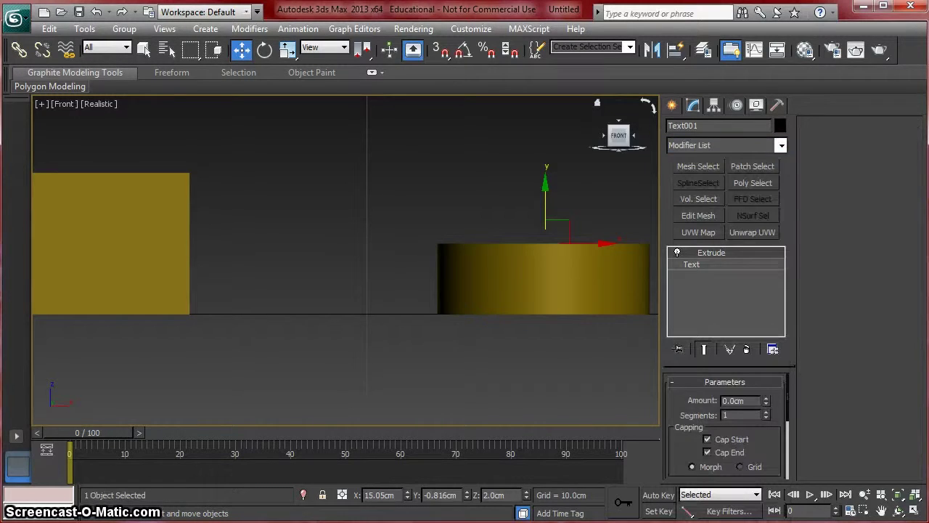
click(751, 400)
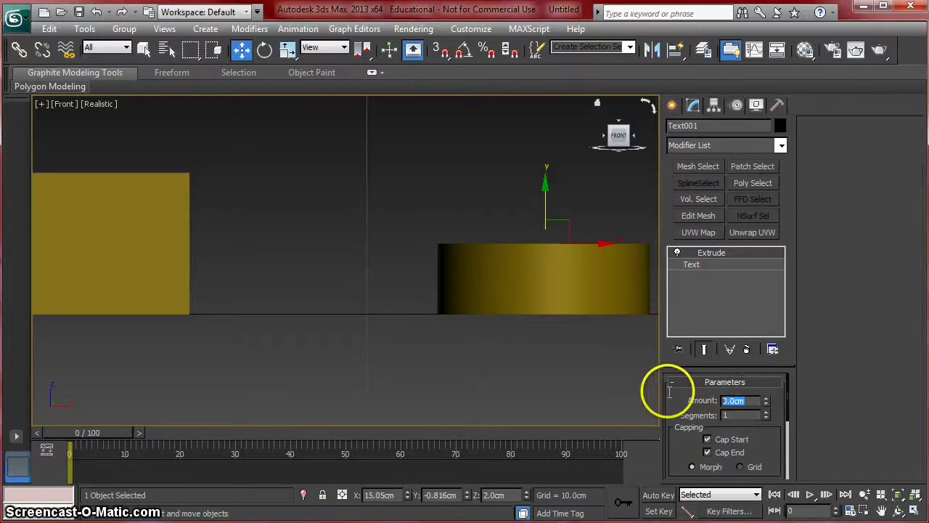
text(.1)
key(Return)
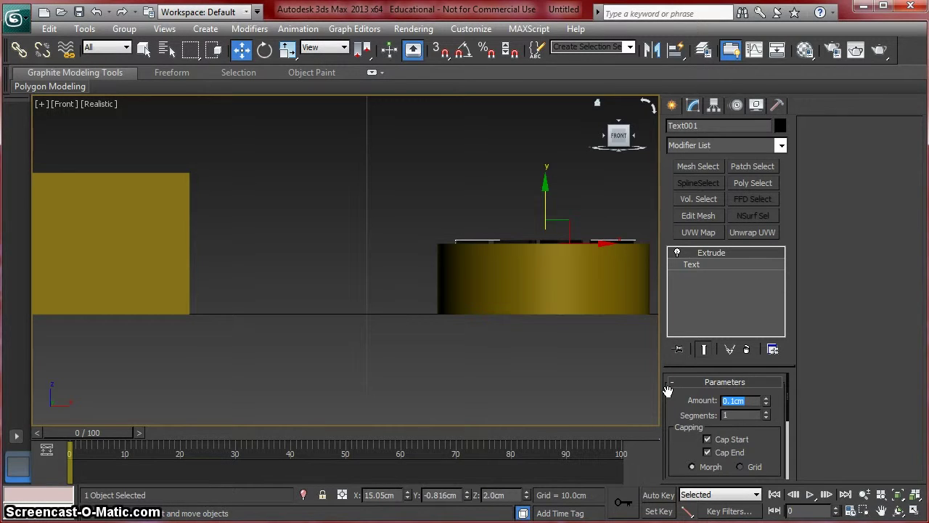
Step: Convert the large cylinder under the LEGO text to an Editable Poly
click(512, 294)
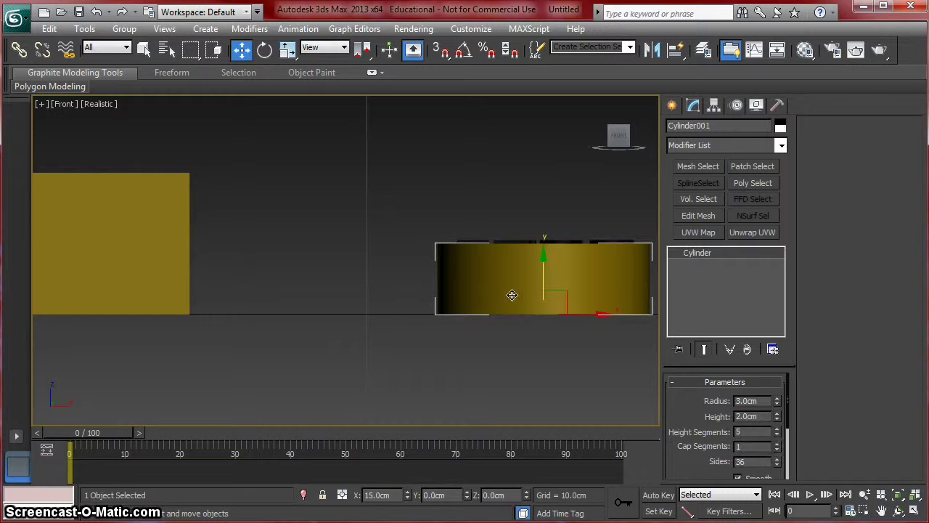
right_click(512, 295)
click(541, 430)
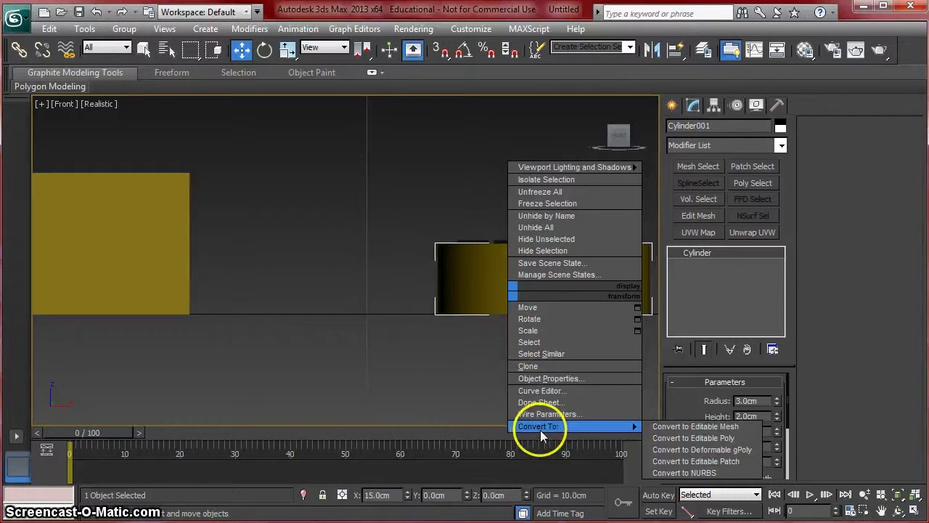
click(695, 437)
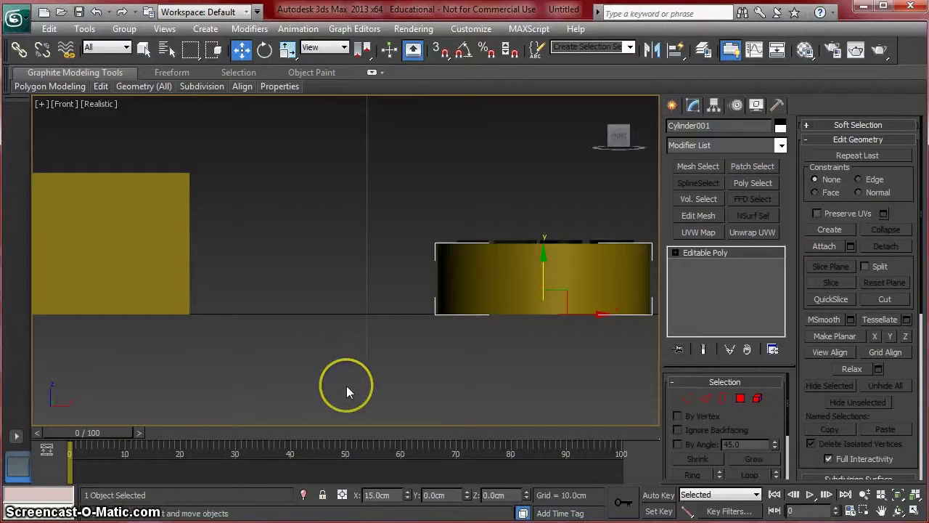
Step: Attach the extruded LEGO text to the large cylinder, end the Attach mode and clear the selection
click(828, 246)
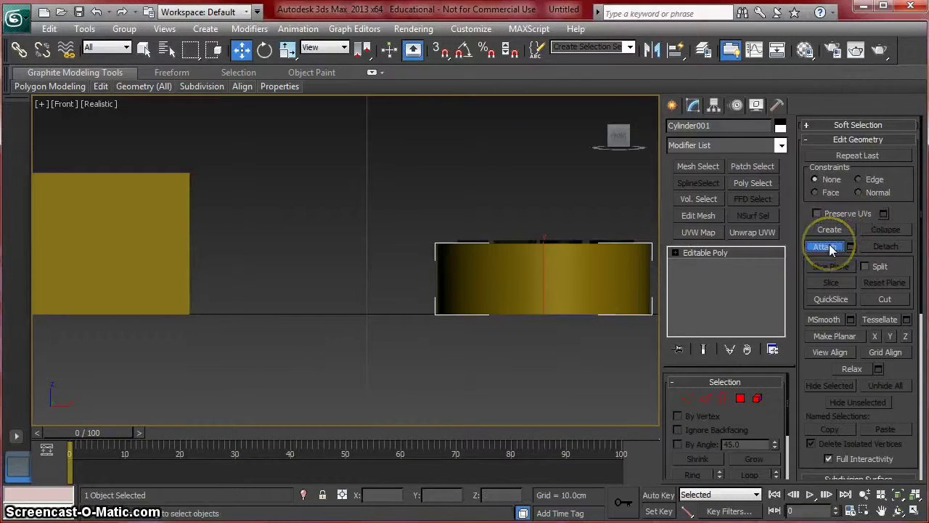
click(572, 243)
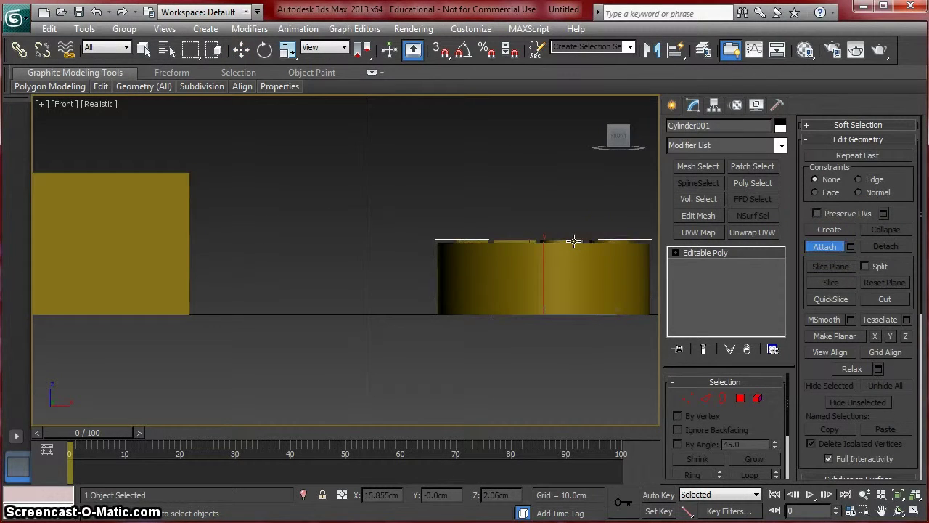
click(821, 246)
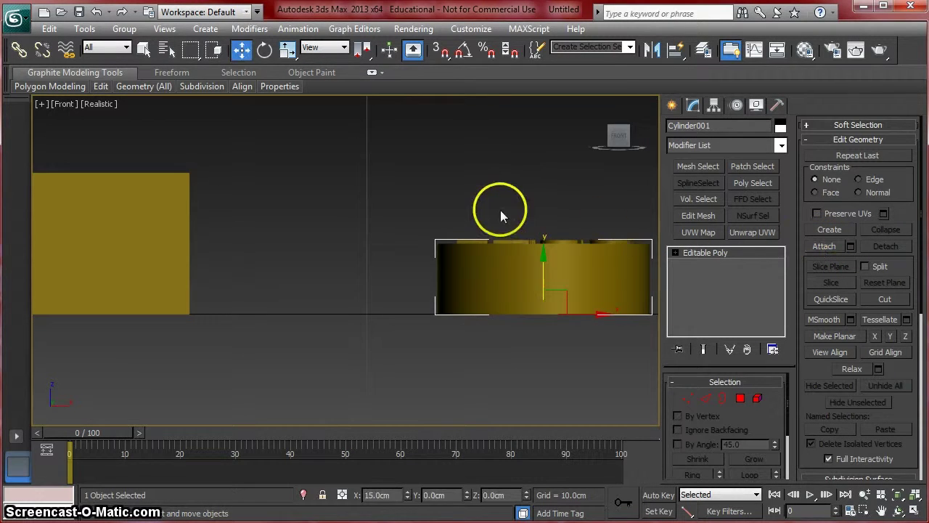
click(368, 253)
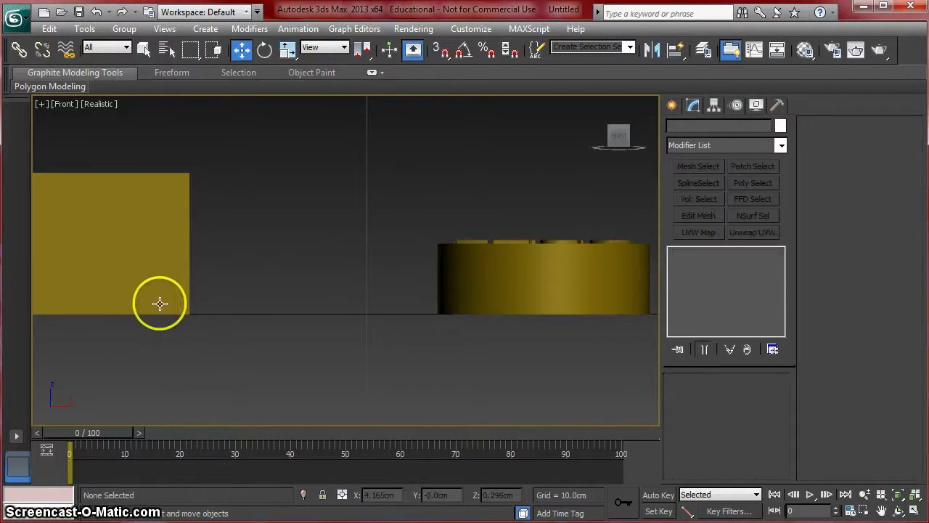
scroll(347, 260, down, 5)
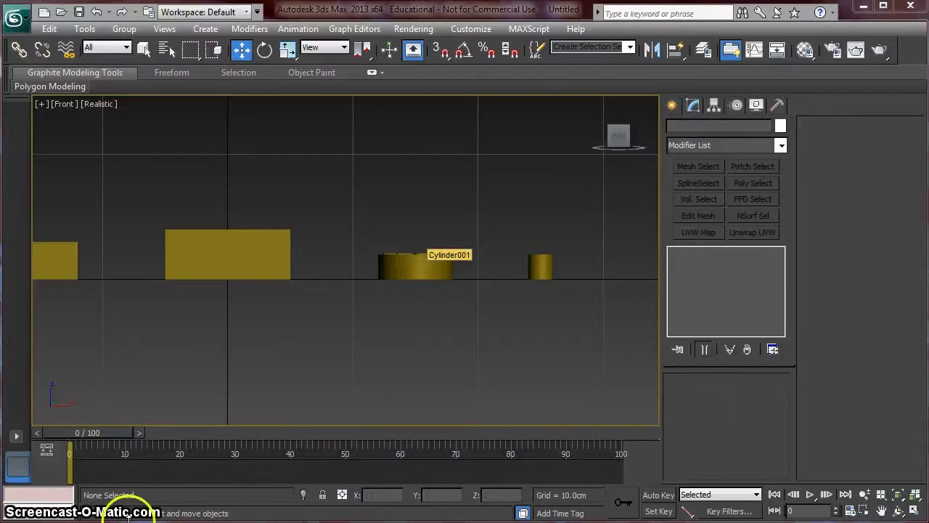
click(346, 348)
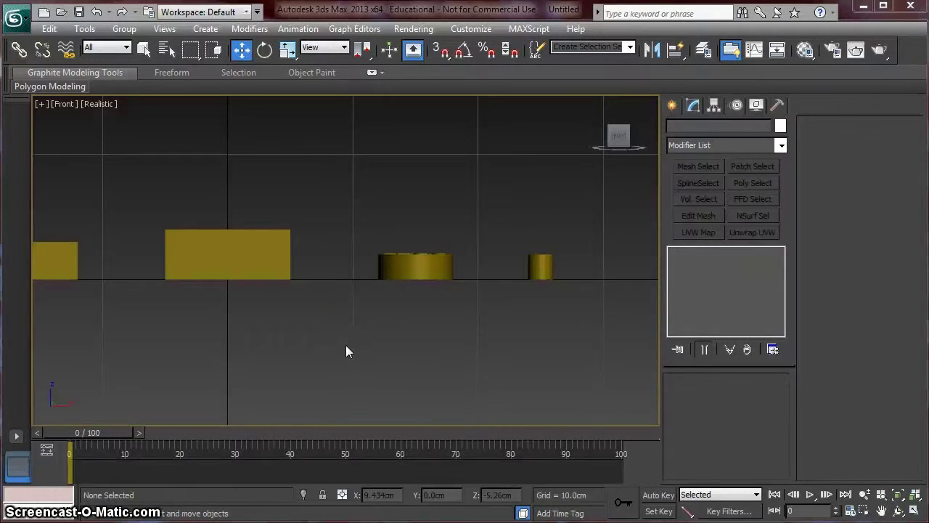
click(332, 325)
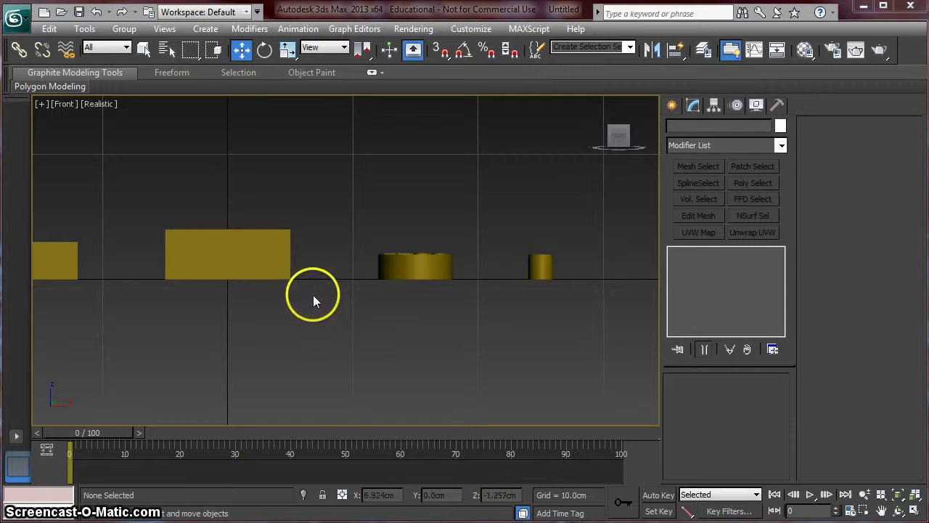
scroll(313, 295, down, 2)
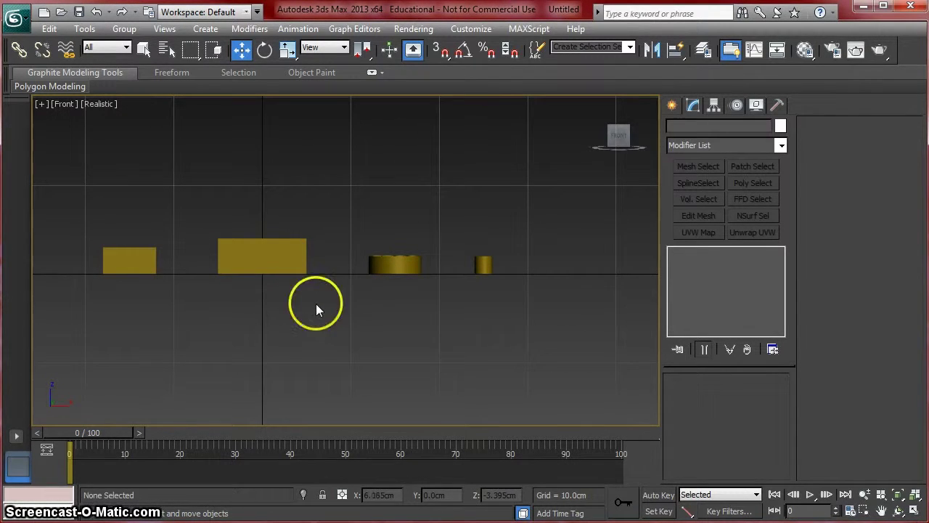
Step: Rename the large box in the scene as m_10x10x4_main_block
alt+middle_drag(315, 311, 345, 334)
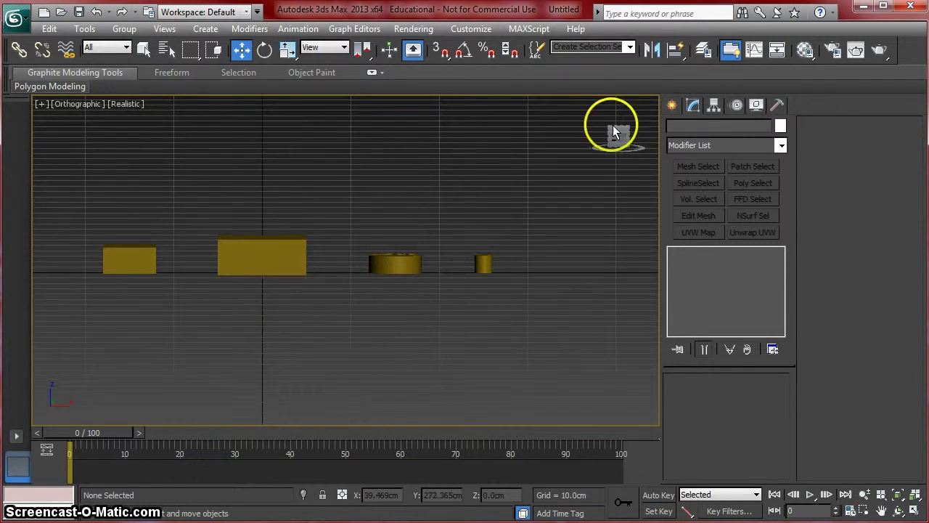
drag(610, 130, 636, 145)
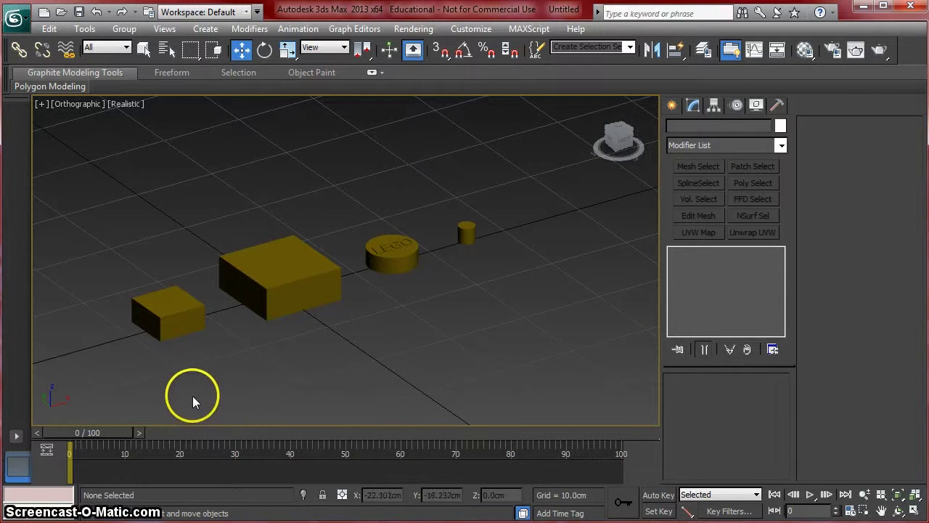
click(279, 284)
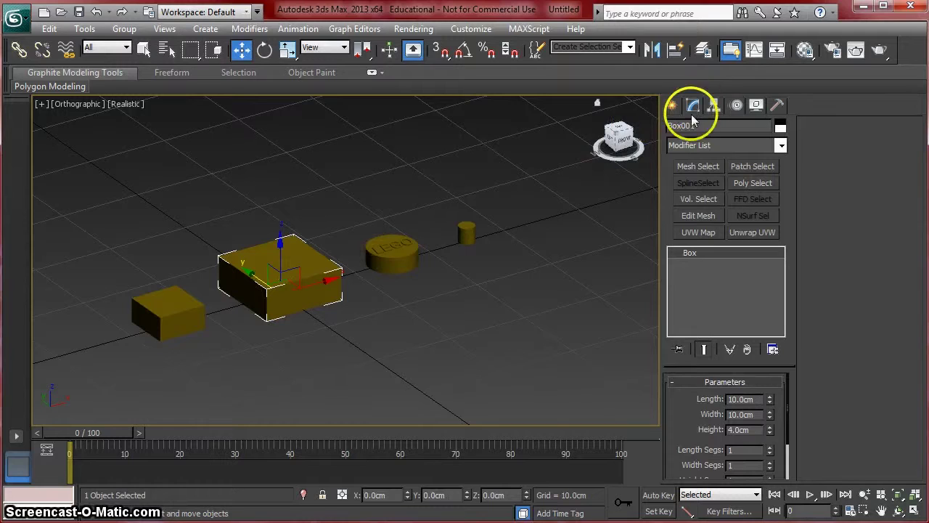
click(712, 126)
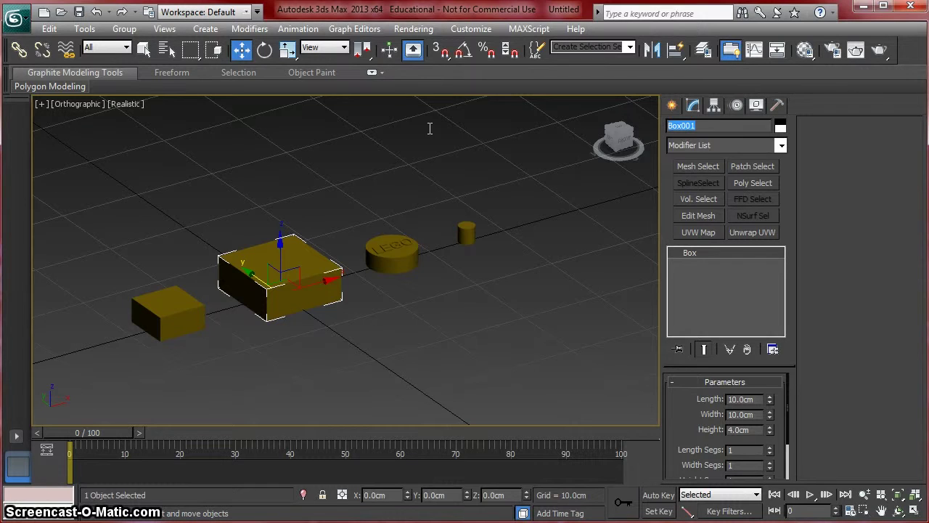
text(m_)
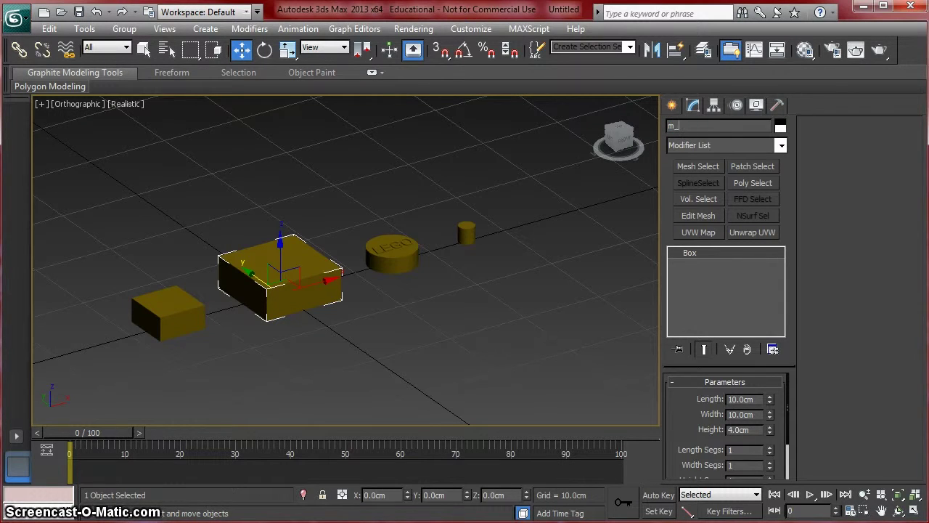
text(10x1)
text(0x10x)
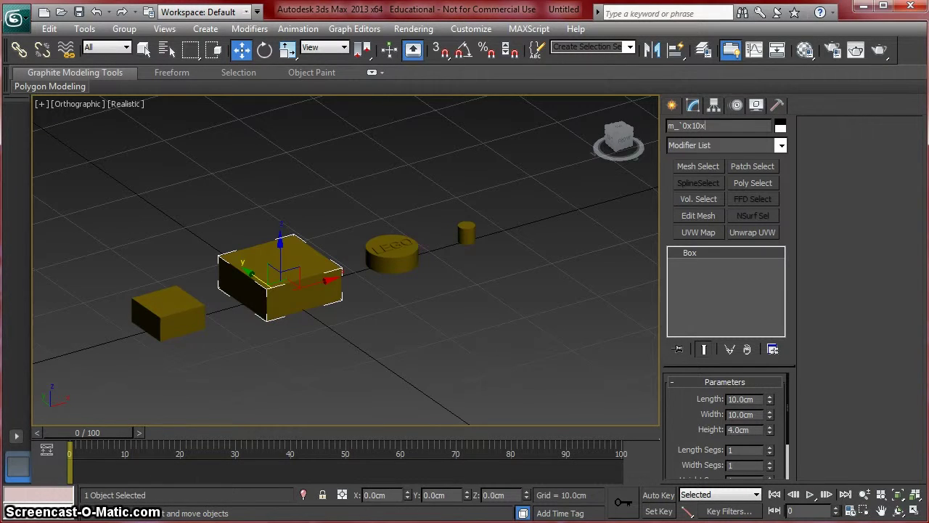
text(4_main_block)
key(BackSpace)
text(1)
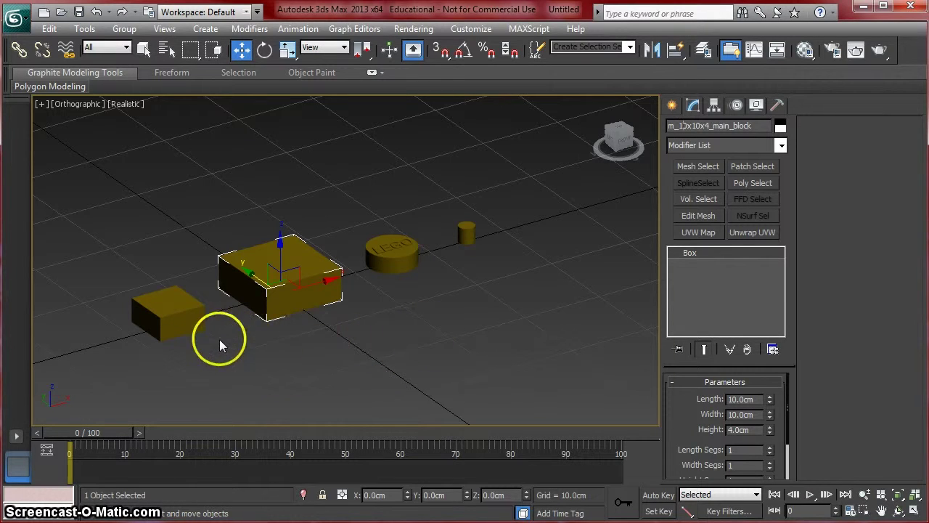
Step: Rename the small box beside the main block as m_6x6x3_block_cutout
click(179, 316)
click(702, 125)
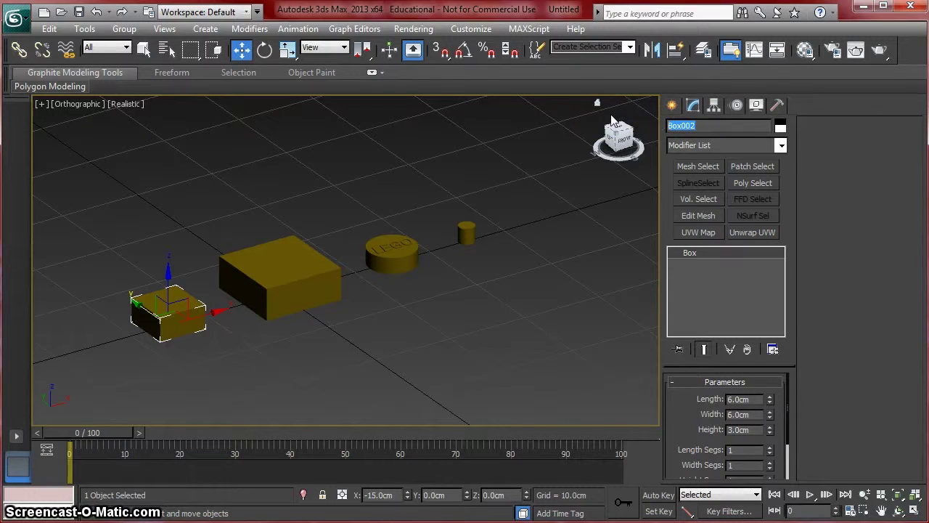
text(m)
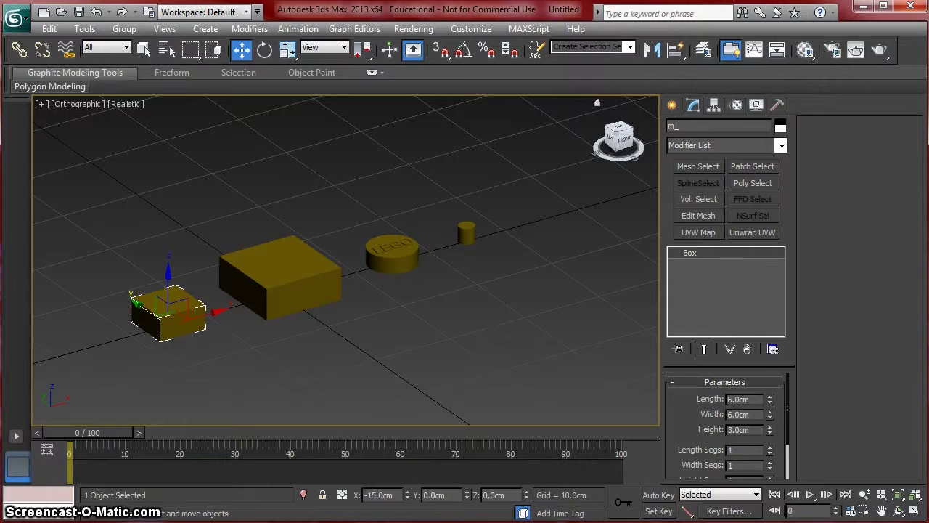
text(_6)
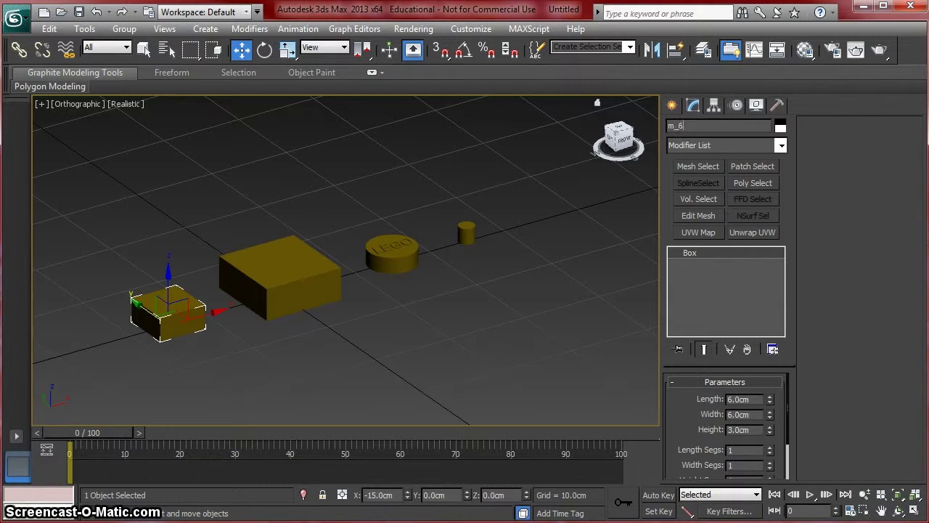
text(x6x3_block)
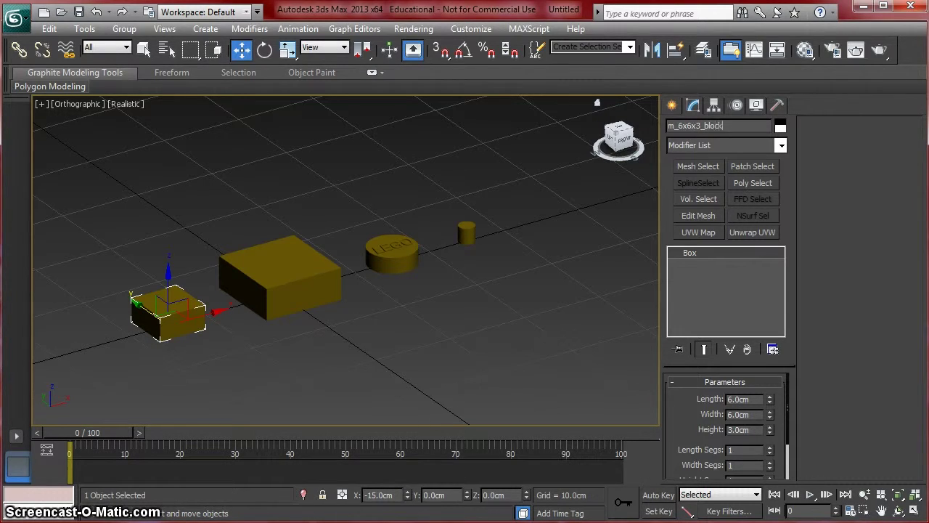
text(_cutout)
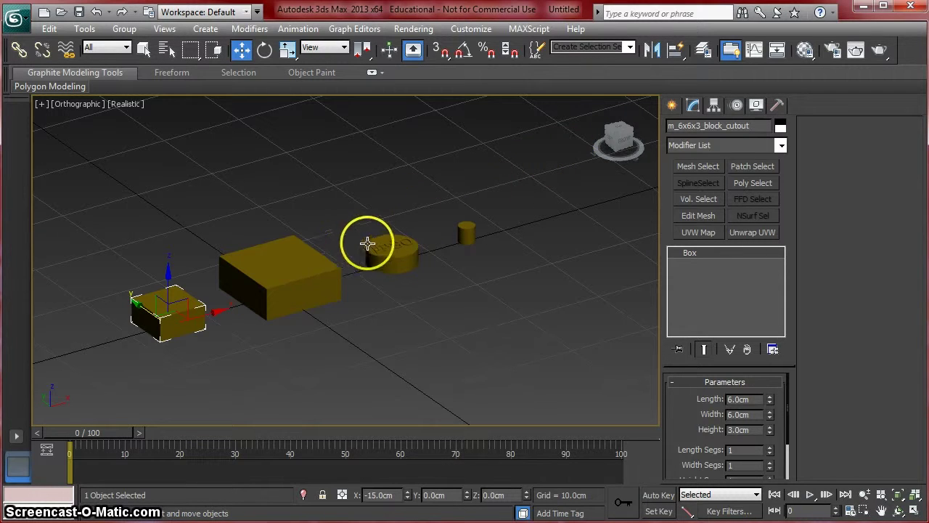
Step: Rename the large cylinder with the LEGO lettering as m_6x2_main_peg
click(388, 254)
click(388, 255)
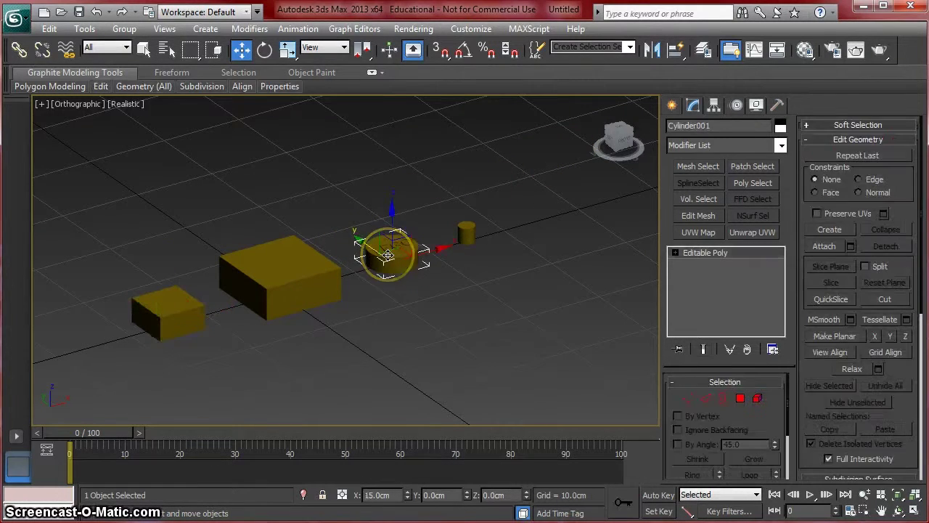
double_click(708, 126)
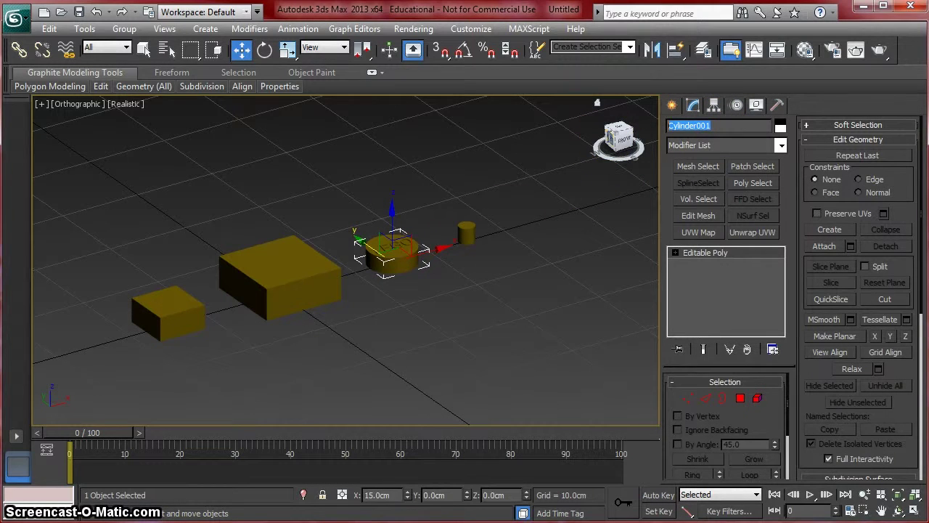
text(m_6)
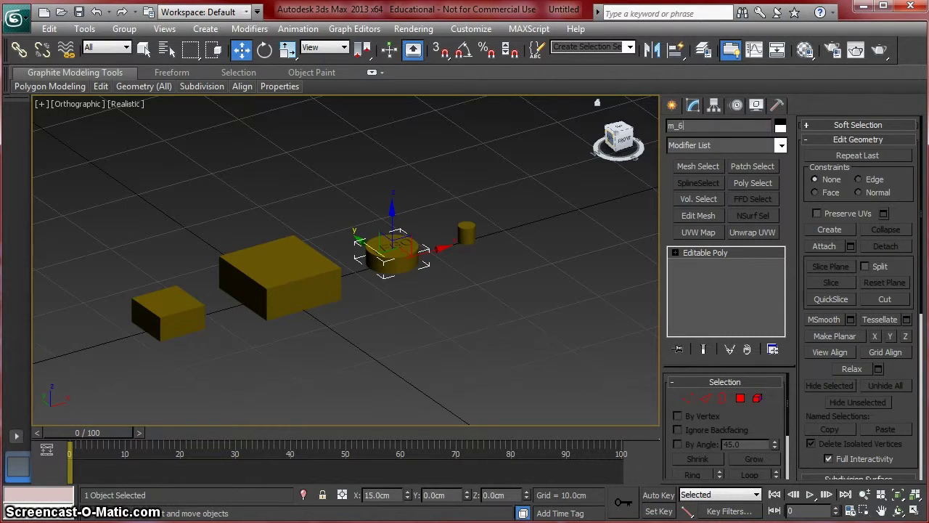
text(x2)
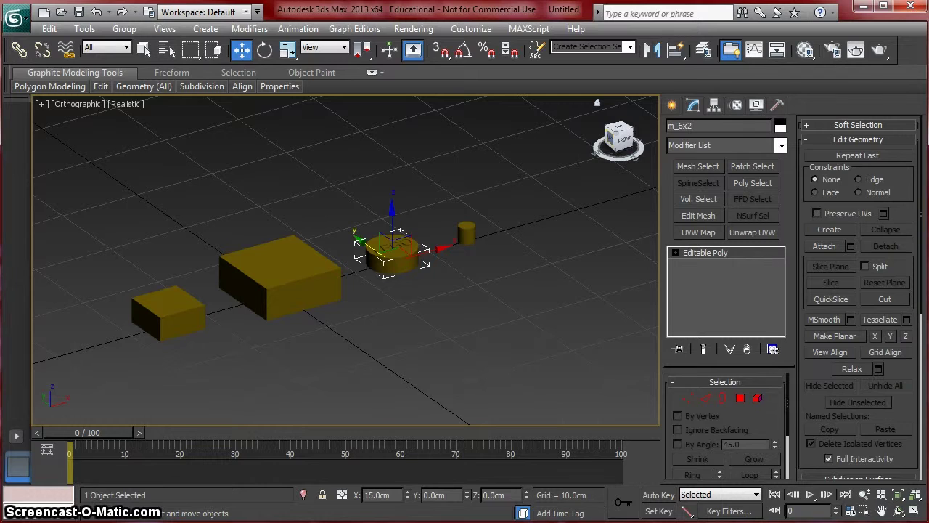
text(_main_peg)
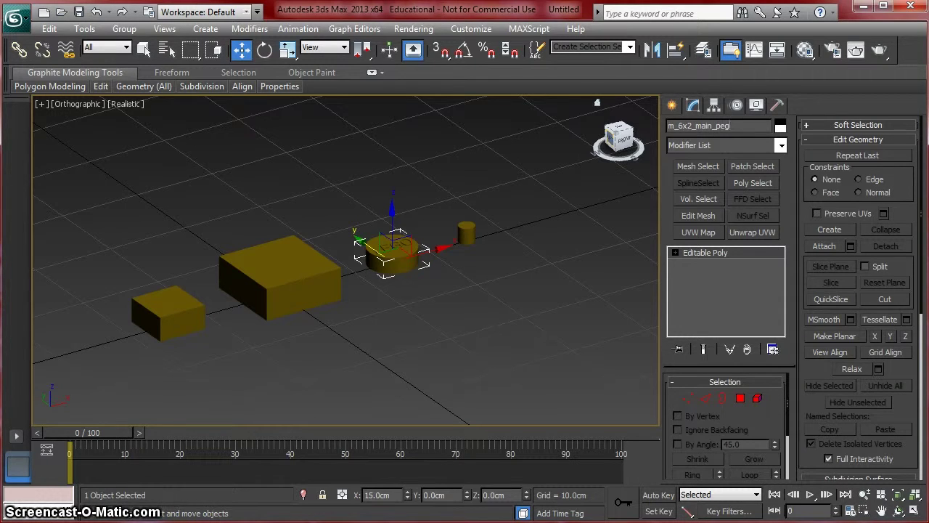
Step: Rename the small cylinder as m_2x2_pin_cutout
click(467, 232)
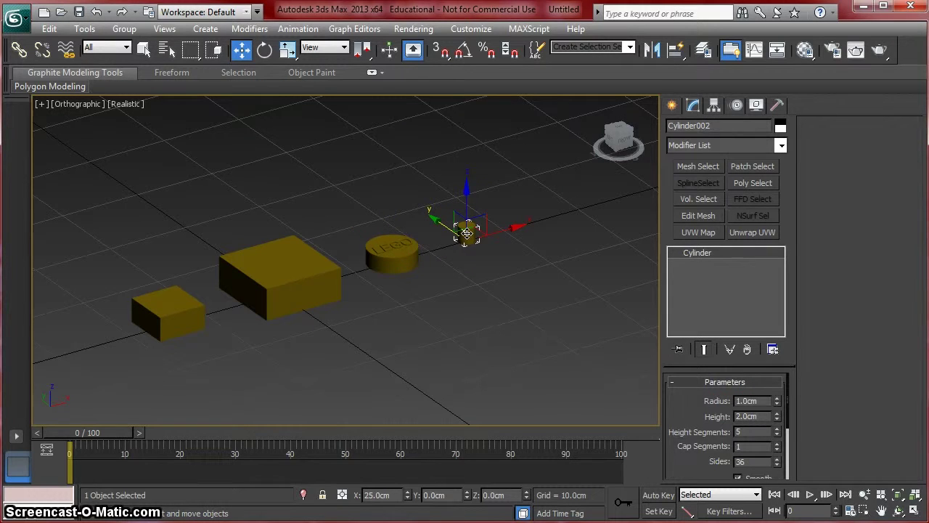
click(724, 126)
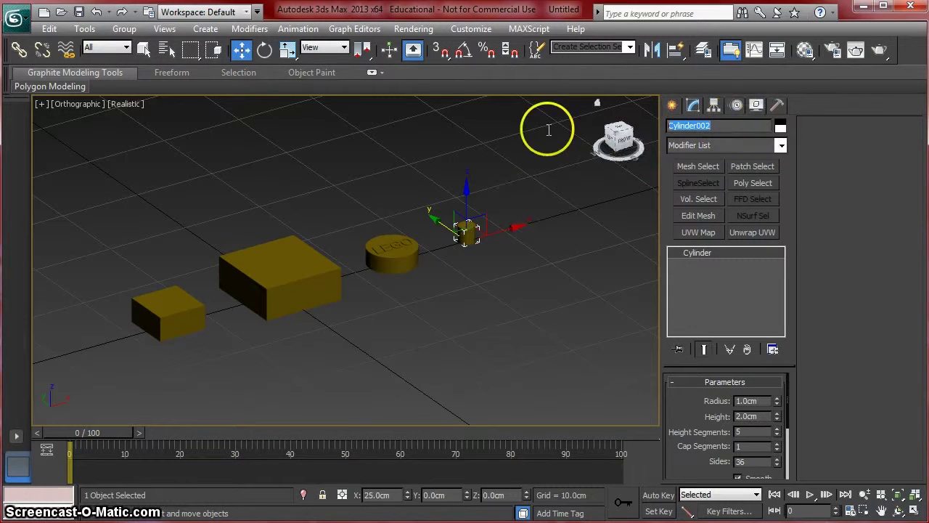
text(m)
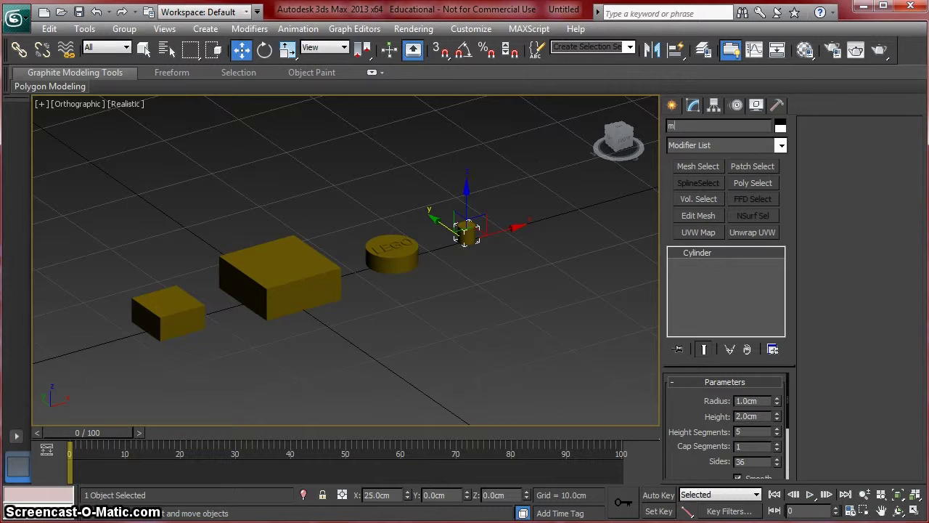
text(_2x2_pin_cutout)
Step: Start saving the scene under a new name and go to the IMD 130 Fa14 folder
click(20, 25)
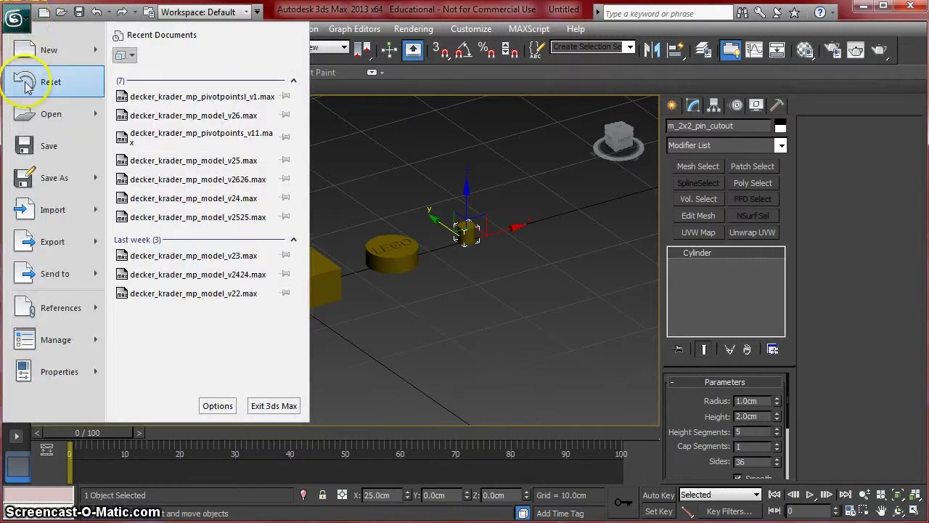
click(50, 179)
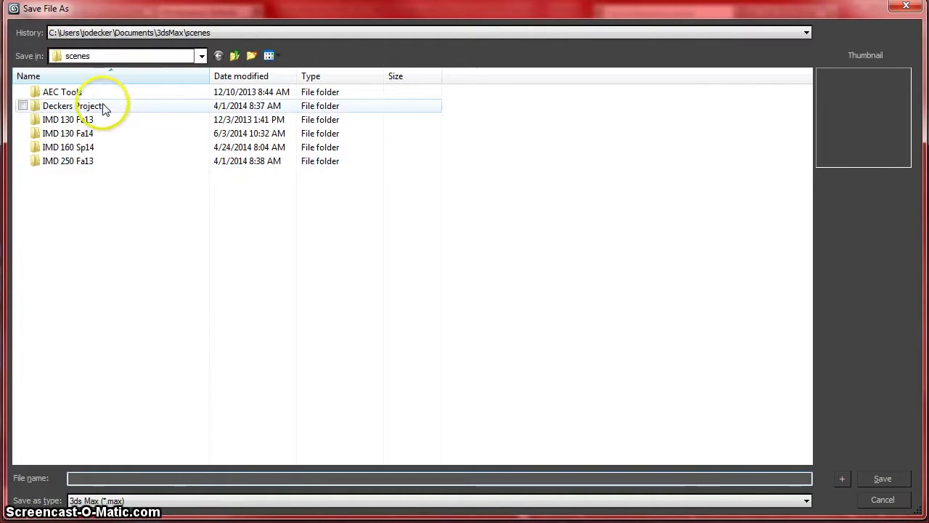
double_click(82, 134)
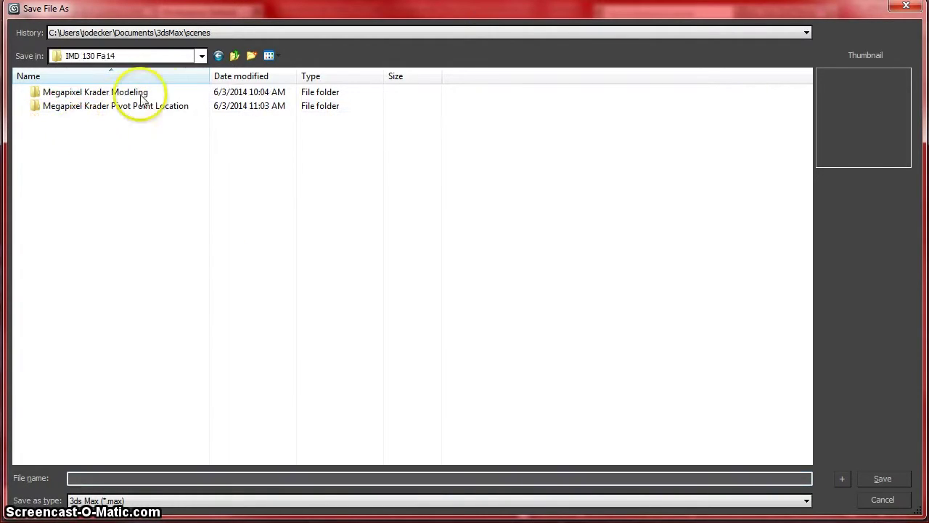
double_click(113, 93)
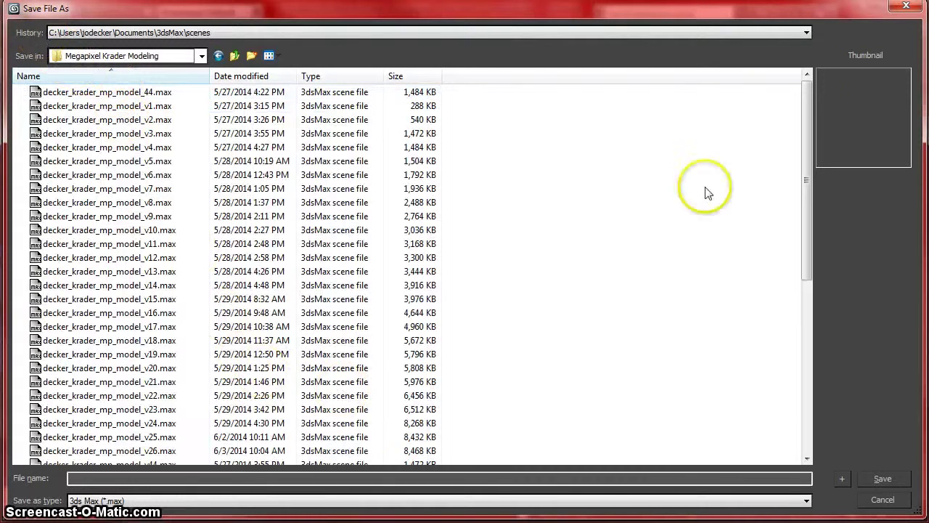
click(202, 56)
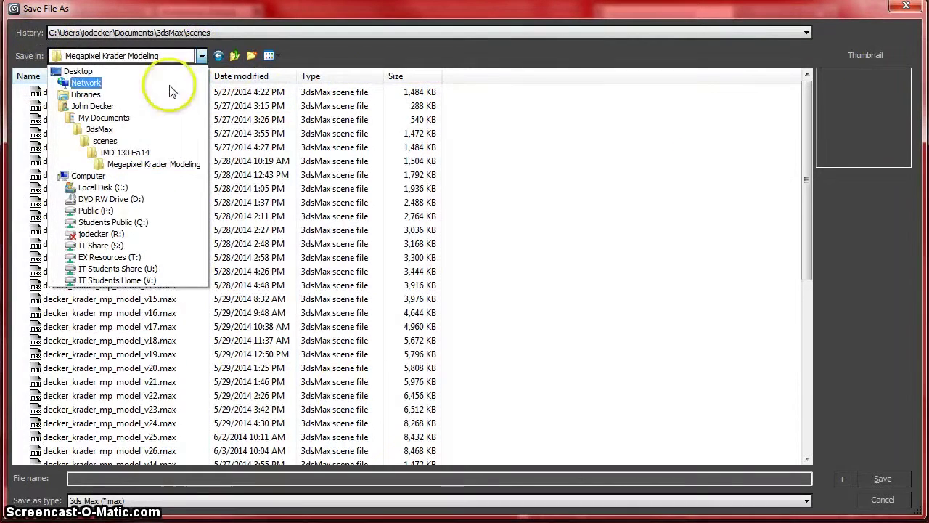
click(135, 153)
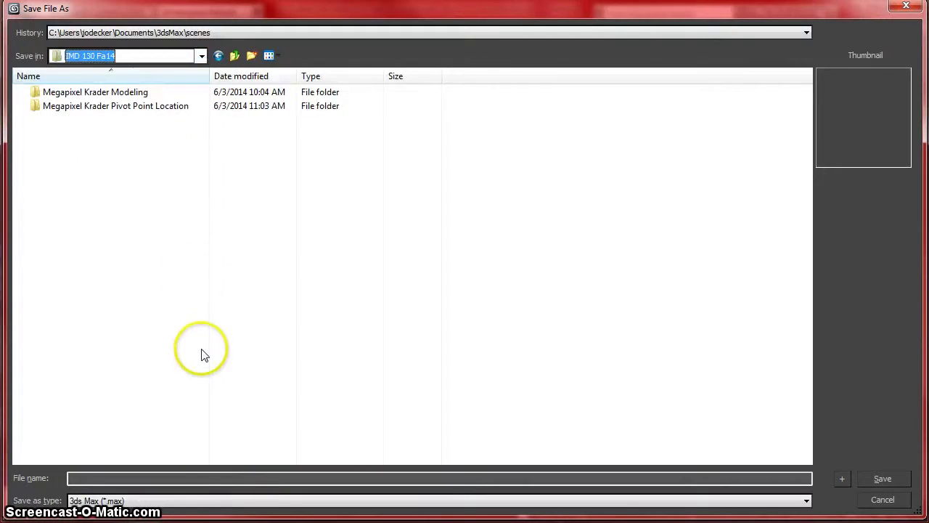
Step: Create a folder named Mixel Krader Modeling inside IMD 130 Fa14 and open it as the save location
click(252, 56)
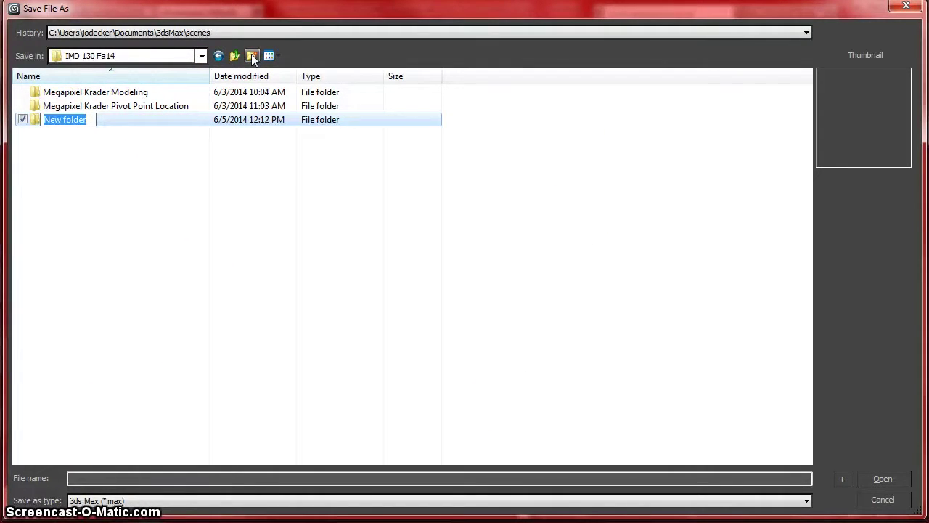
text(Mixel)
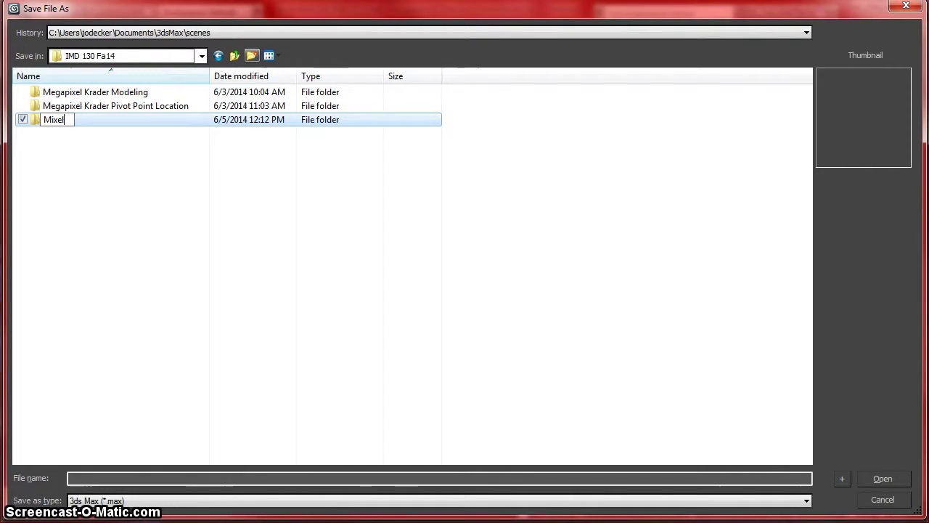
text( Krader Modeling)
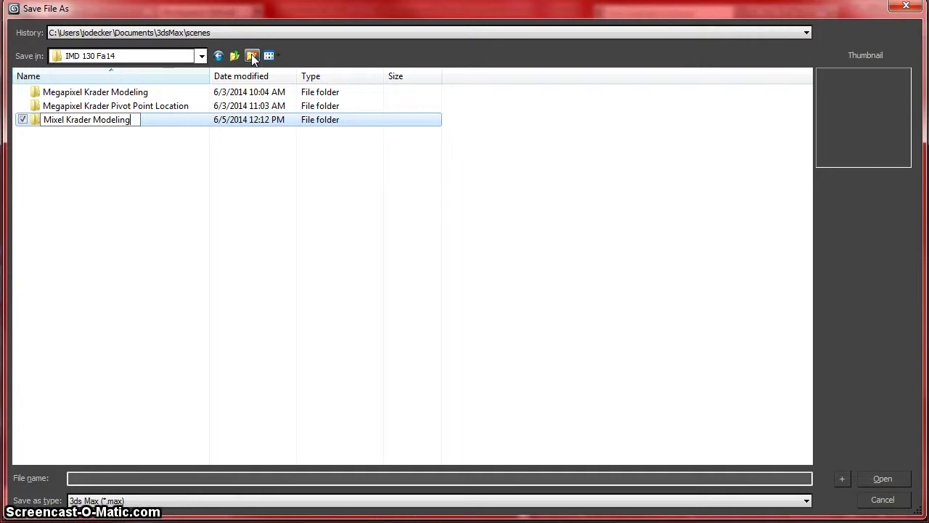
click(67, 174)
double_click(37, 119)
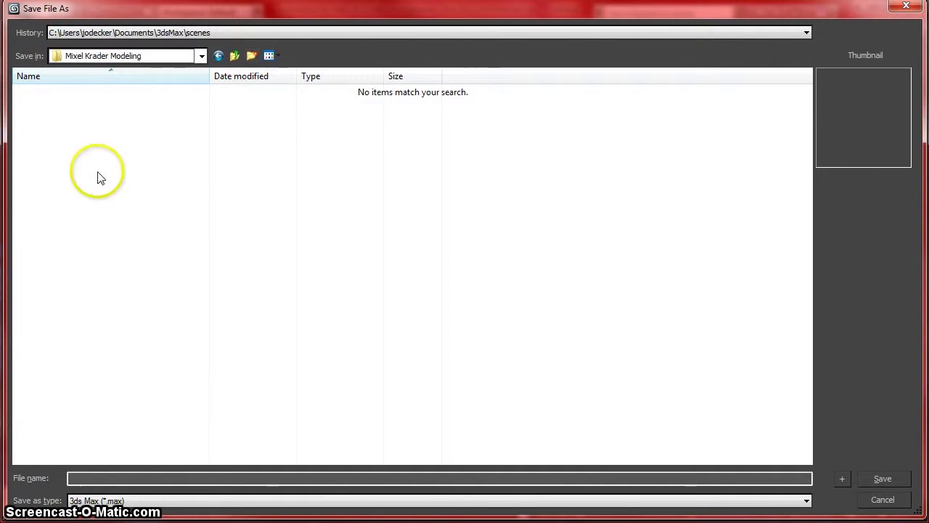
Step: Save the scene in the Mixel Krader Modeling folder, naming the file with the author's surname followed by _krader_mp_model_v1
click(93, 481)
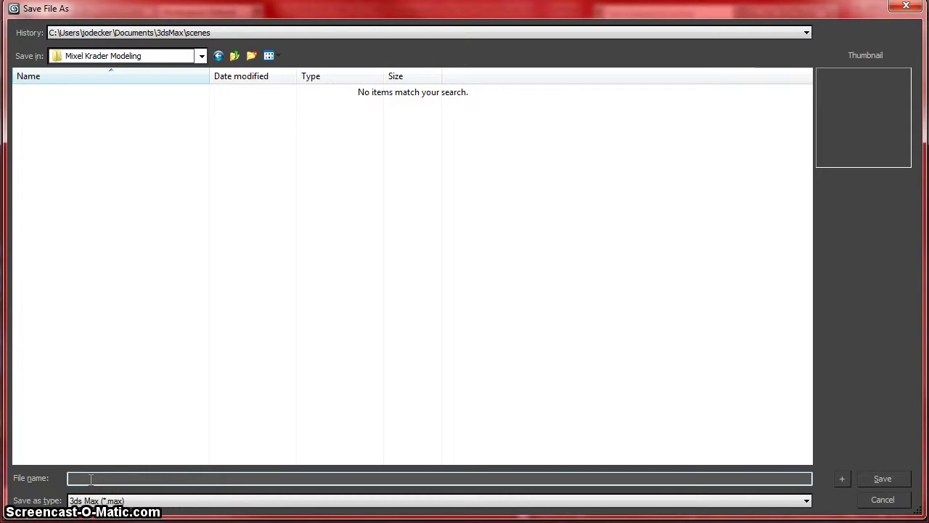
text(decker_)
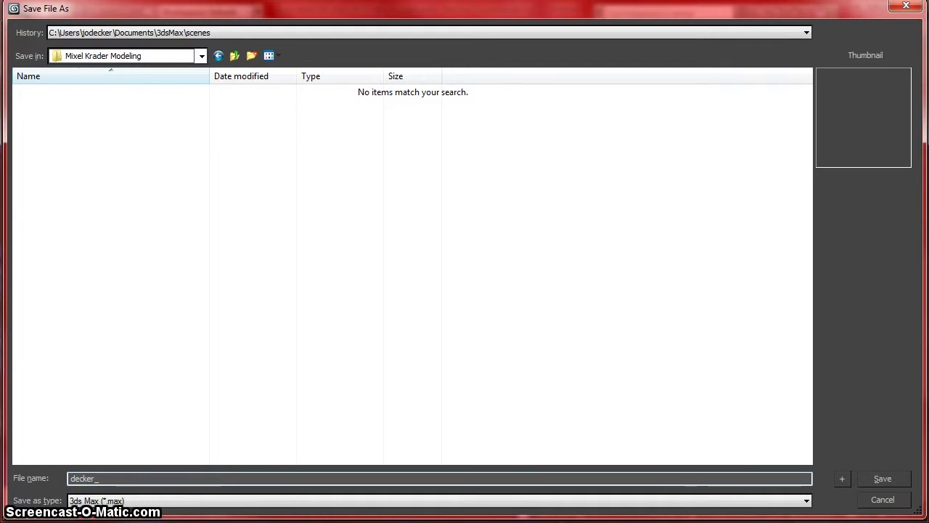
text(krader_)
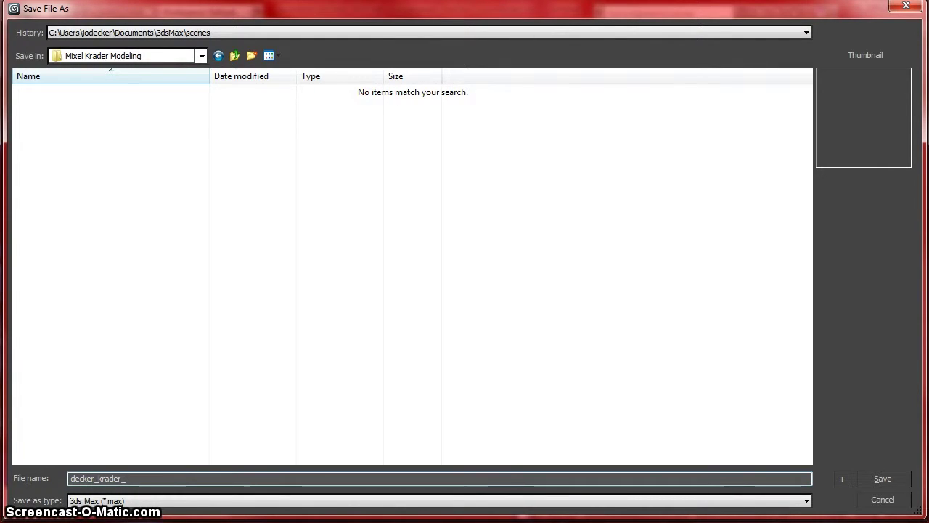
text(mp)
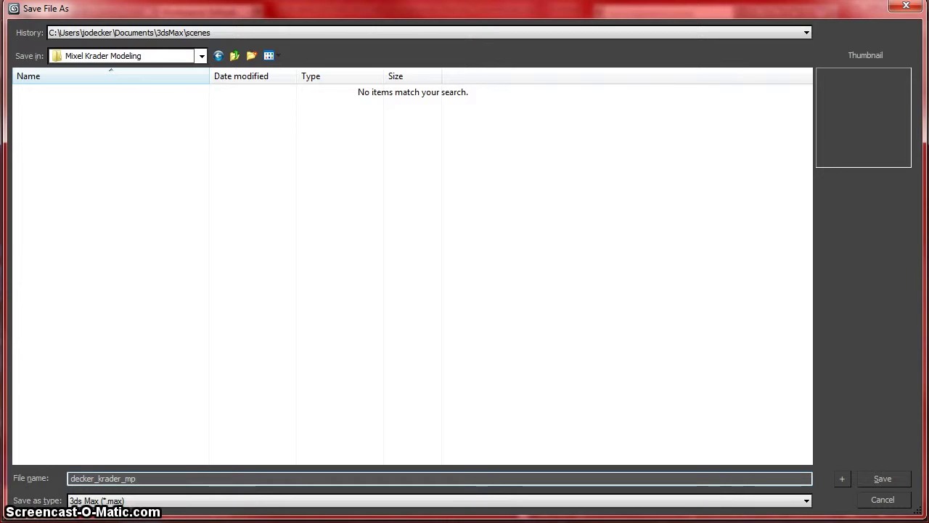
text(_mo)
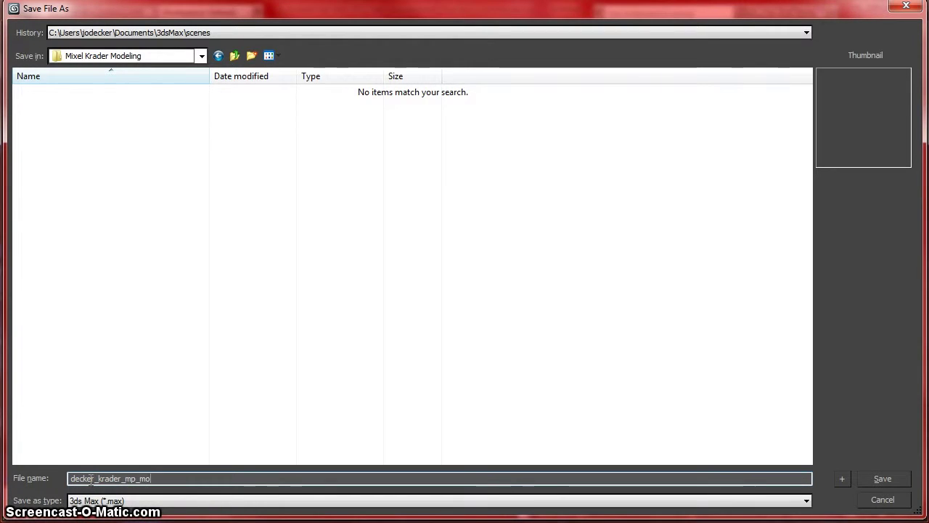
text(dell_)
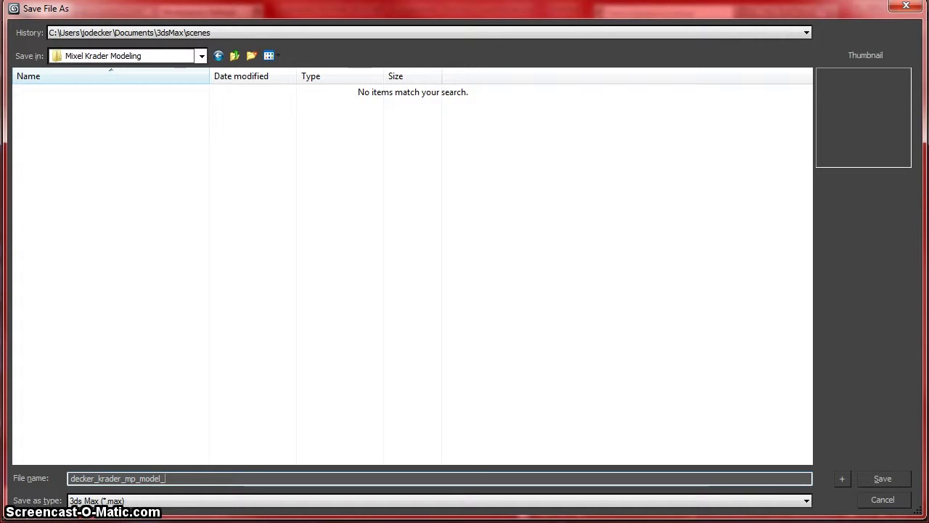
text(v1)
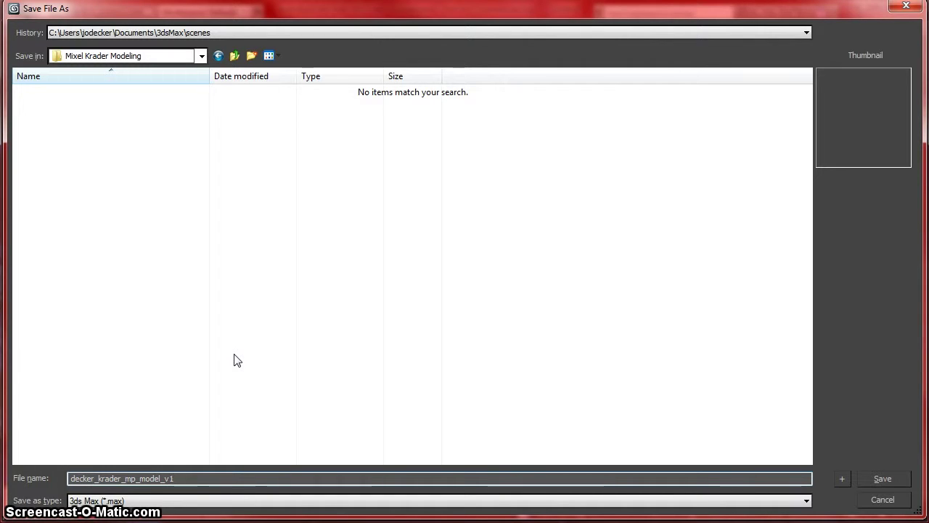
click(511, 375)
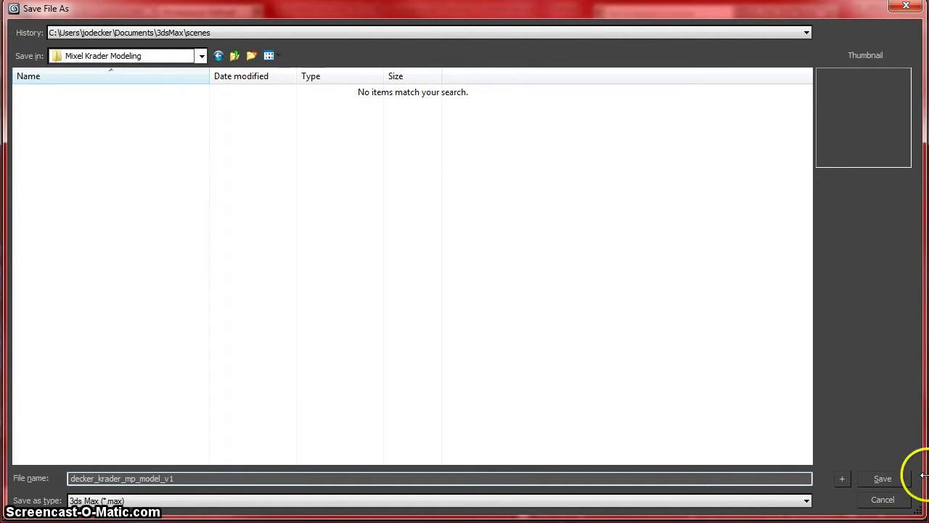
click(887, 479)
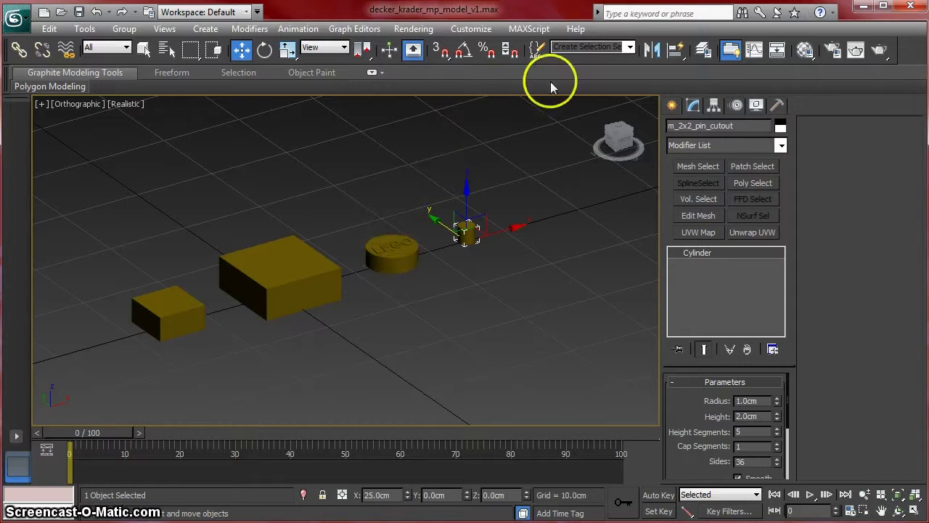
Step: Select all four base pieces in the viewport and create a new layer containing them in the layer manager
click(708, 53)
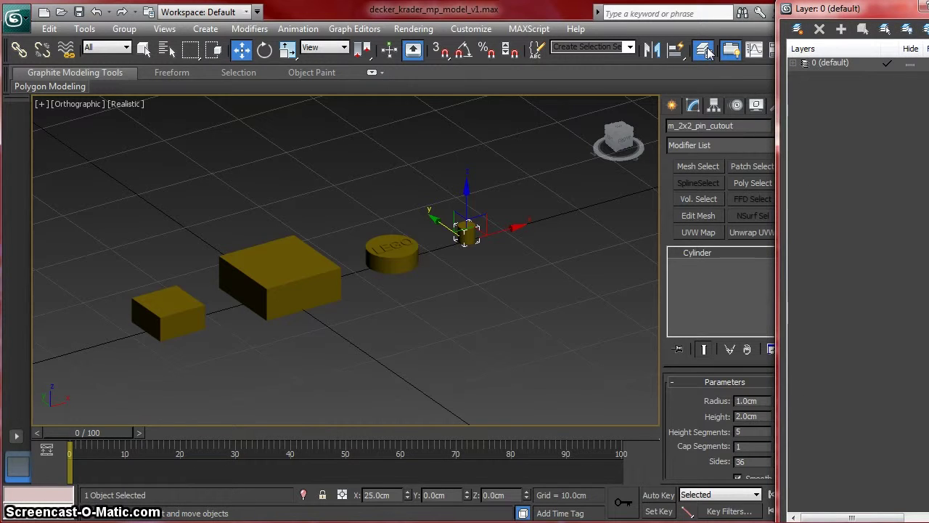
drag(908, 13, 853, 16)
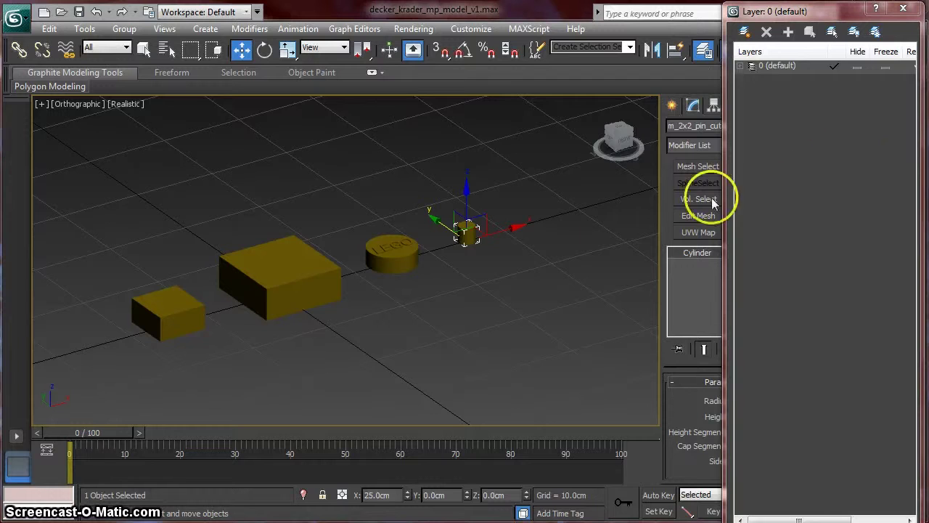
drag(160, 209, 540, 359)
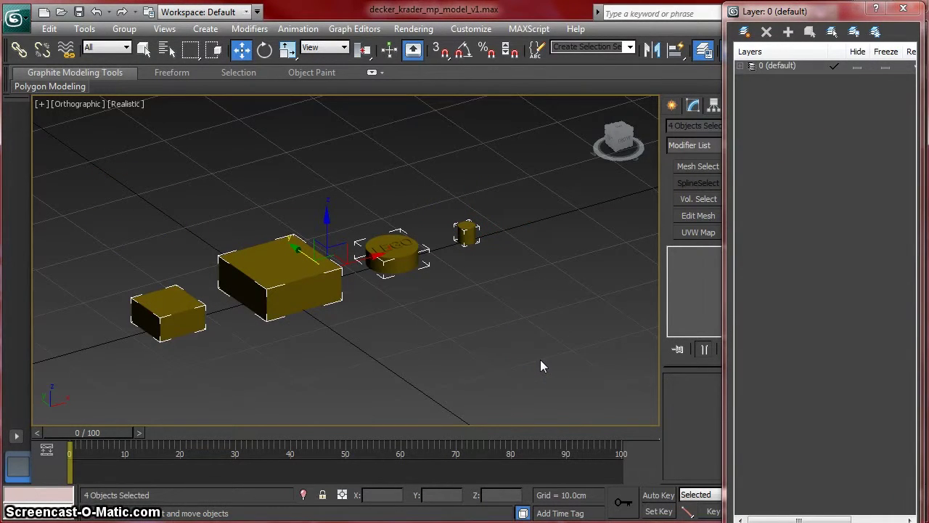
click(746, 33)
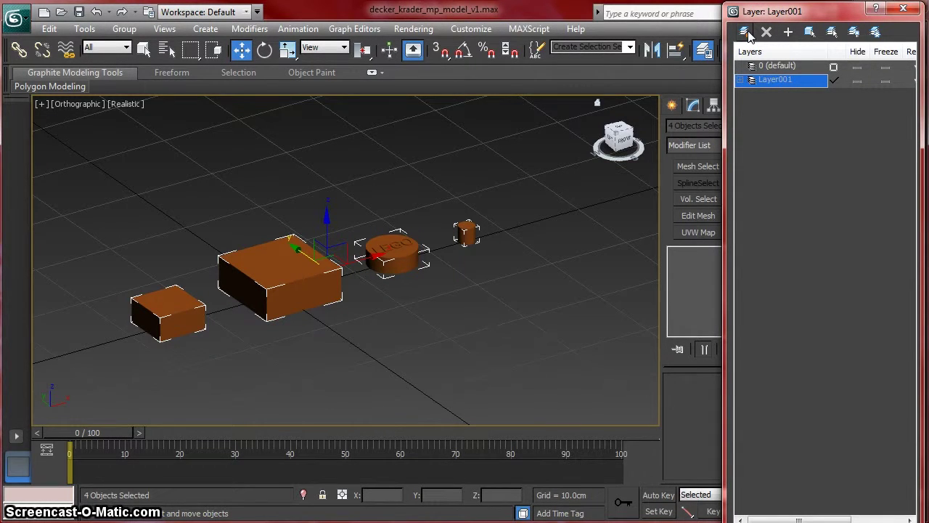
Step: Rename the new layer as m_base_objects and save the scene
click(755, 78)
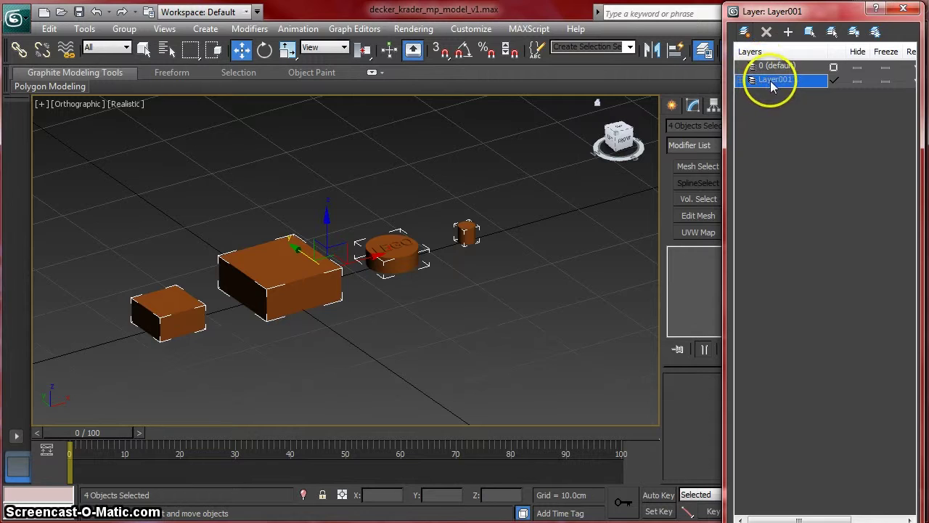
click(790, 92)
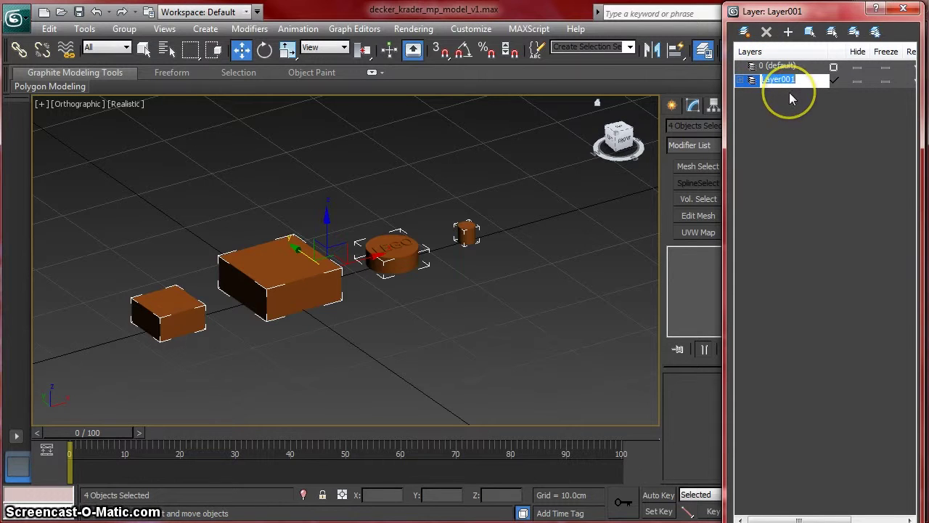
text(m_base)
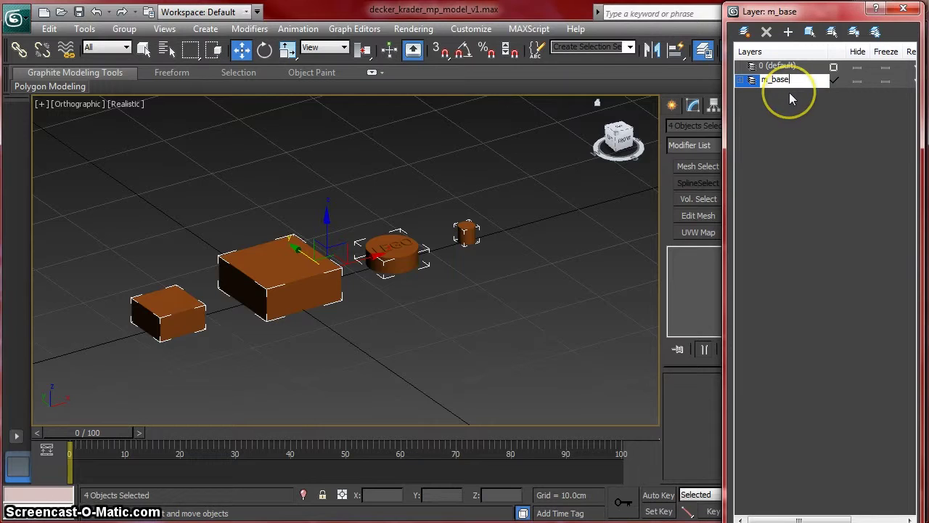
text(_objects)
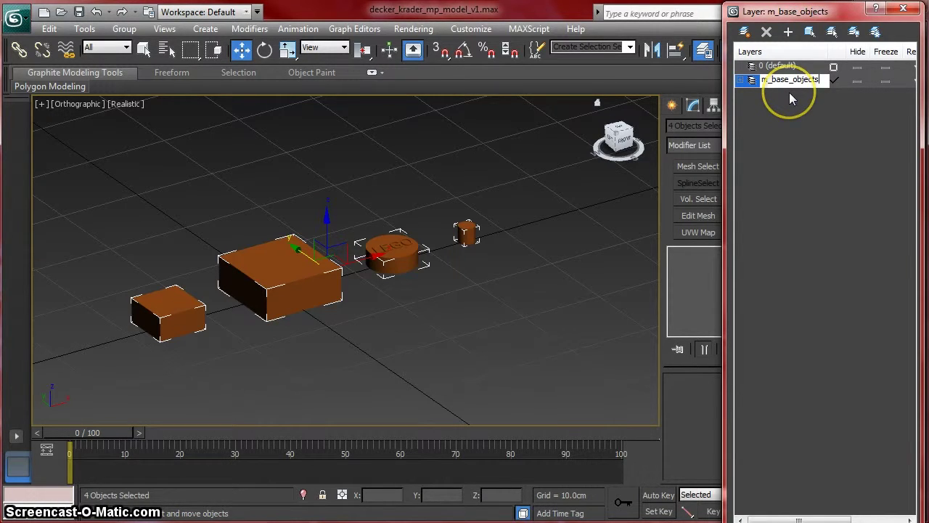
click(809, 130)
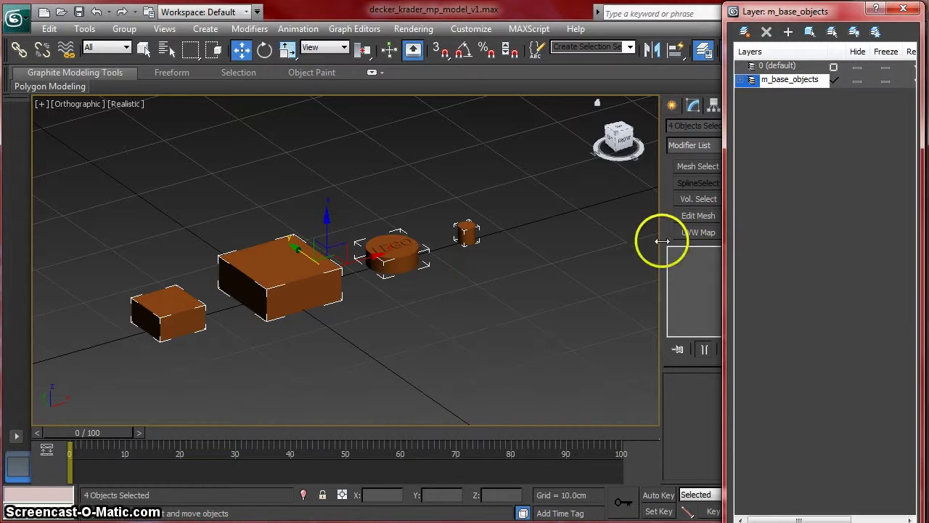
click(13, 19)
click(22, 144)
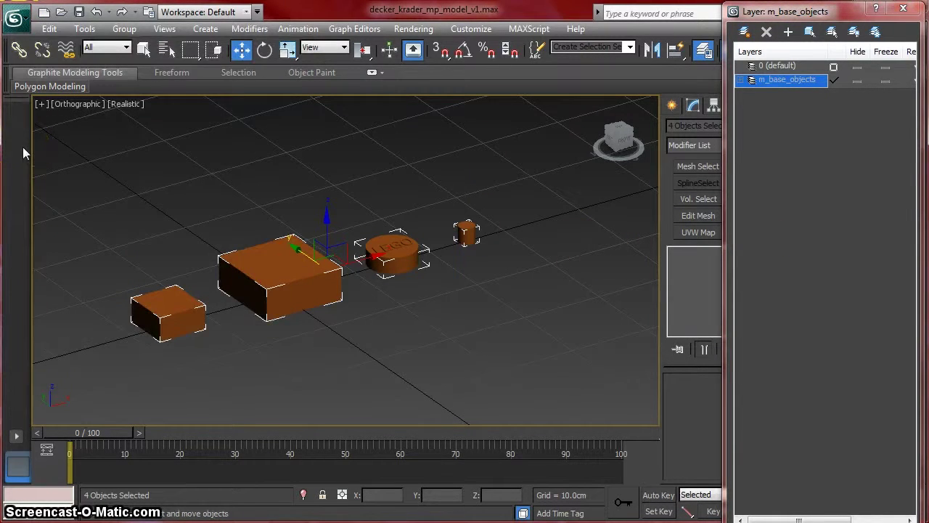